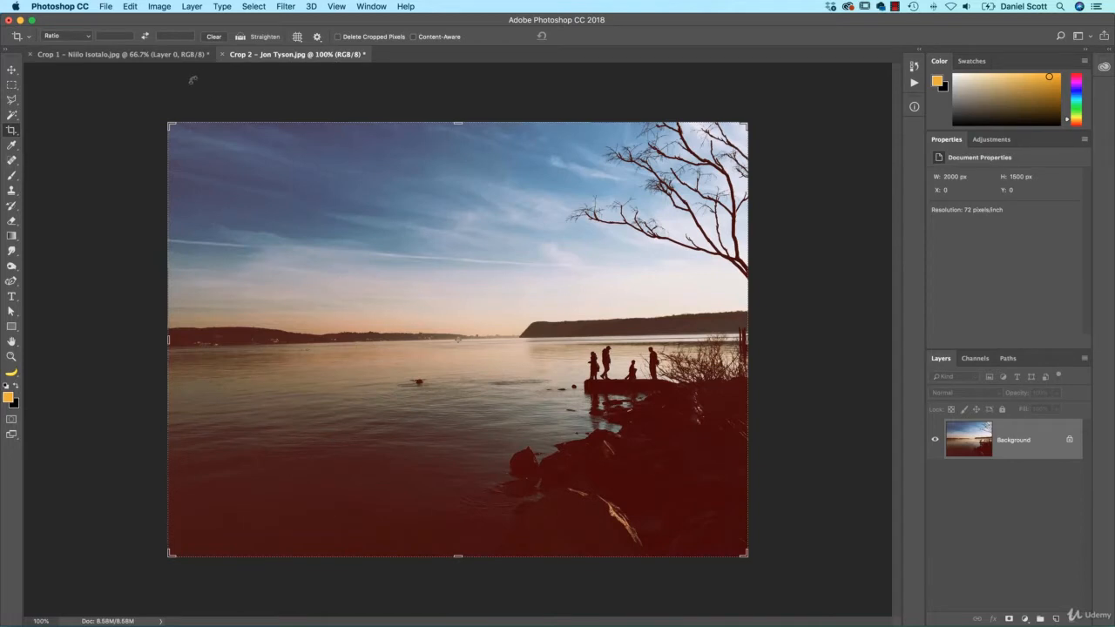
Straighten the lake photo along its far shoreline and apply the resulting rotated crop
click(241, 37)
drag(178, 338, 710, 341)
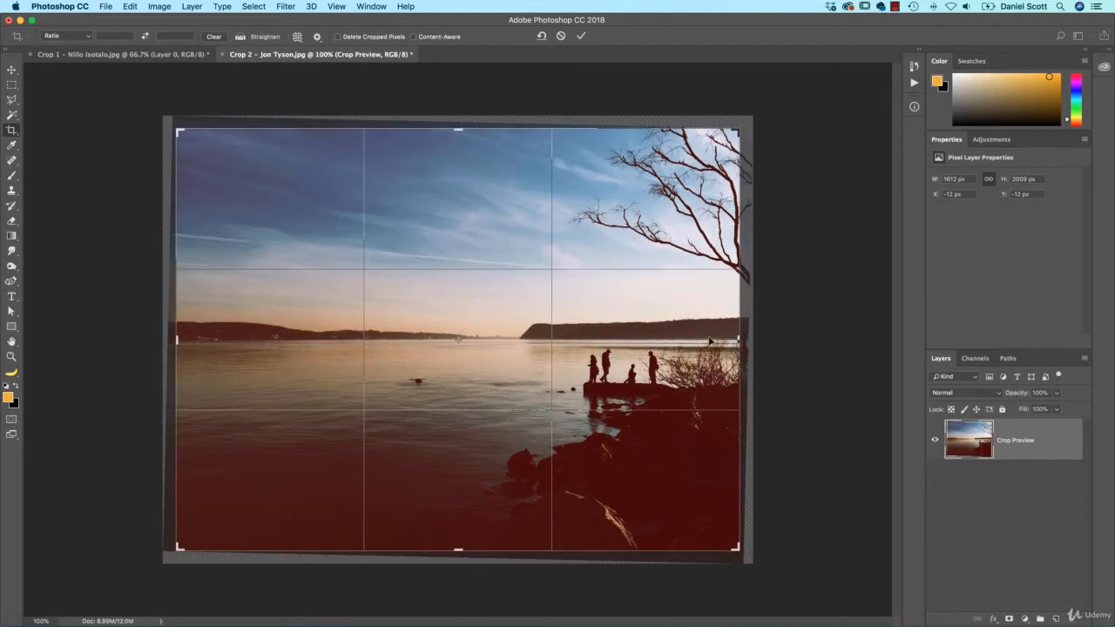
key(Return)
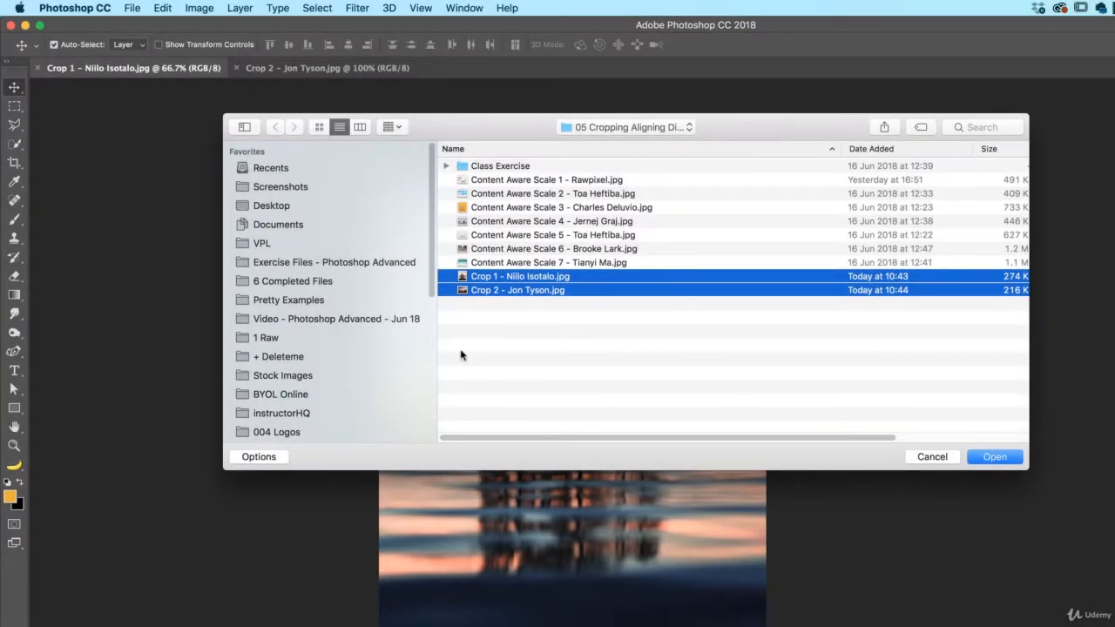
Dismiss the file chooser and start a crop on the tree-island photo with its overlay set to Always Show Overlay
click(936, 458)
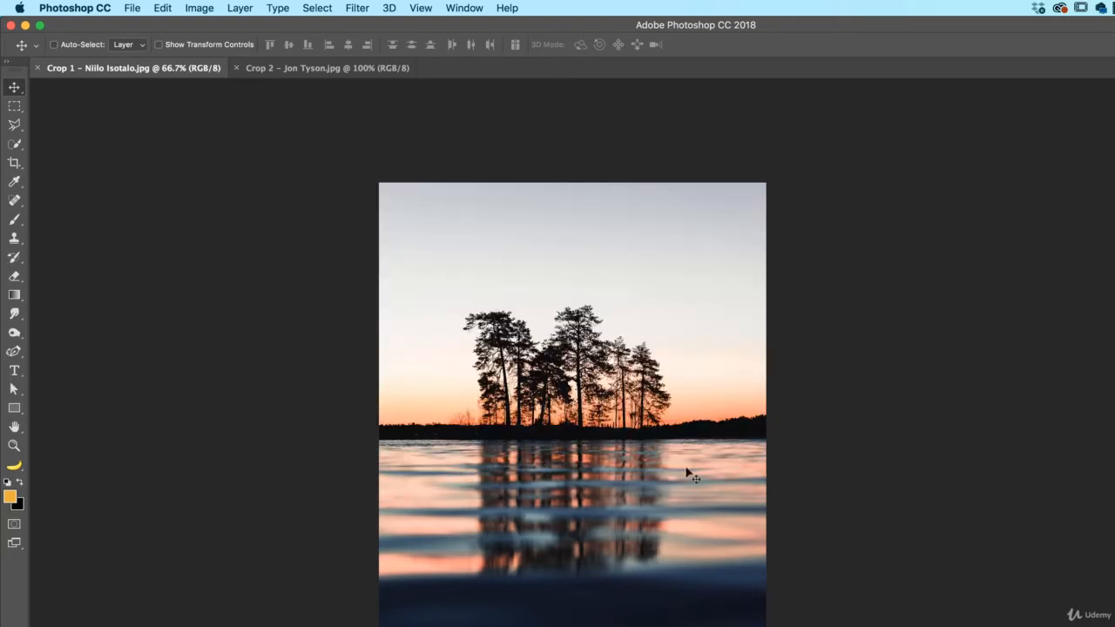
click(15, 162)
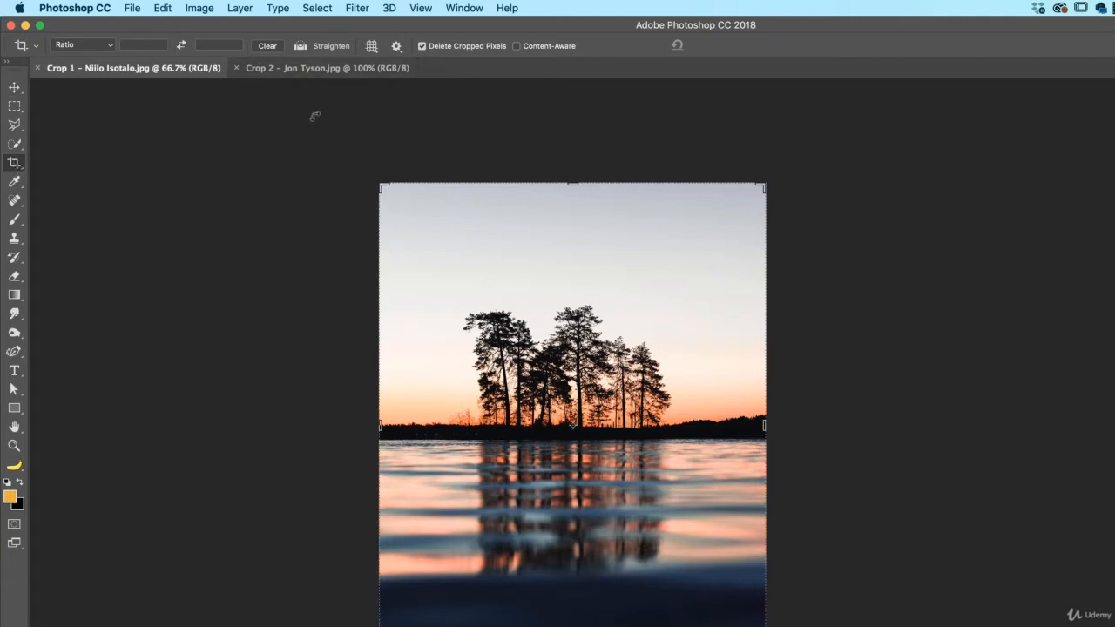
click(372, 46)
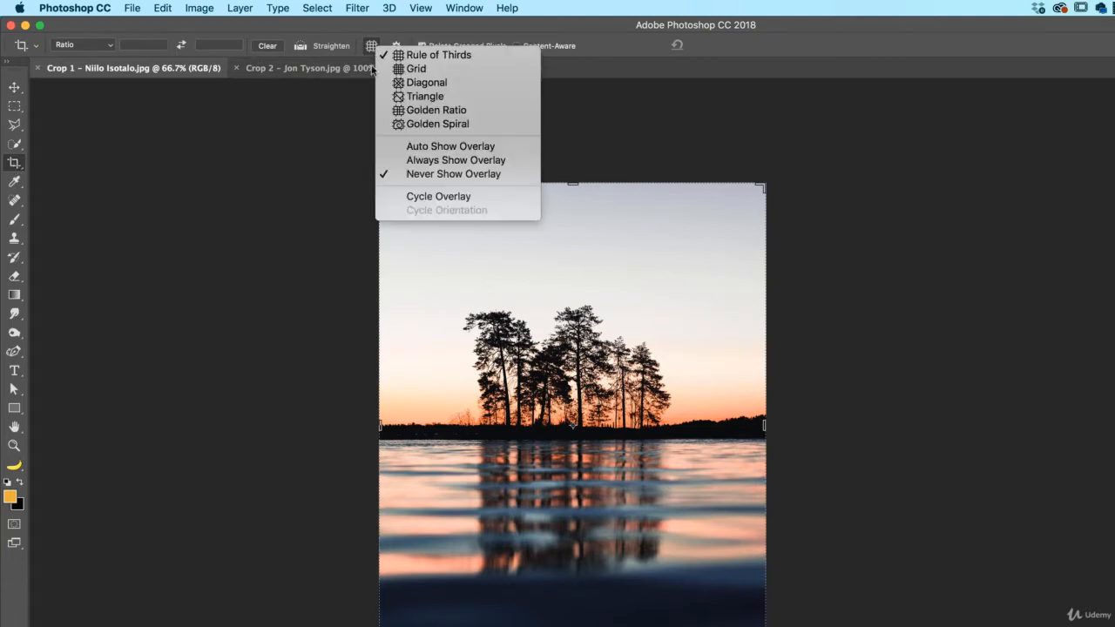
click(425, 163)
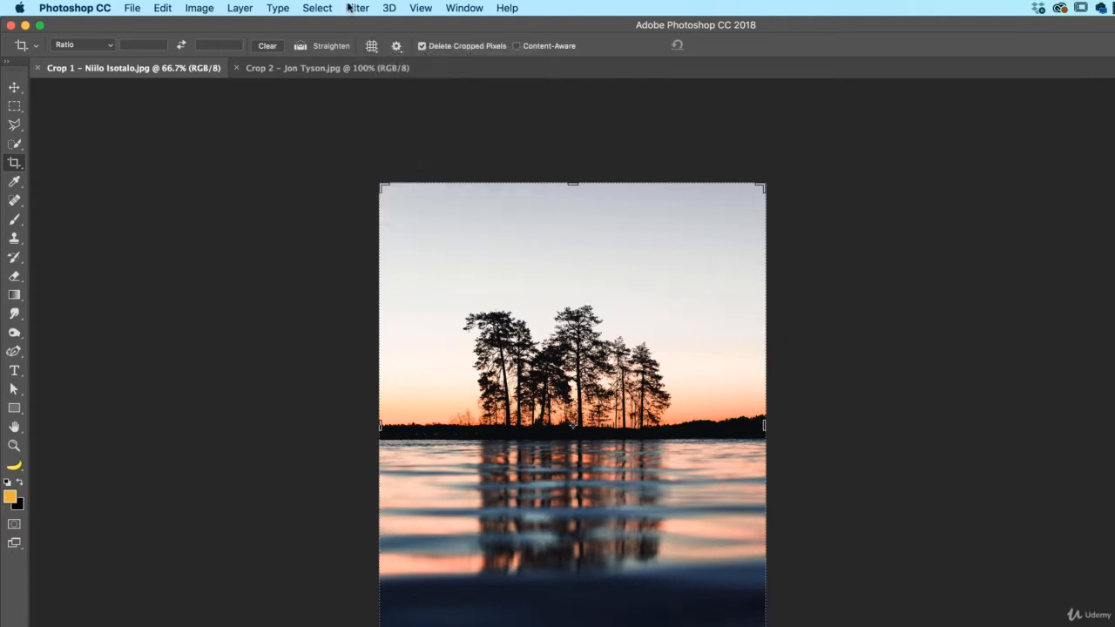
click(372, 46)
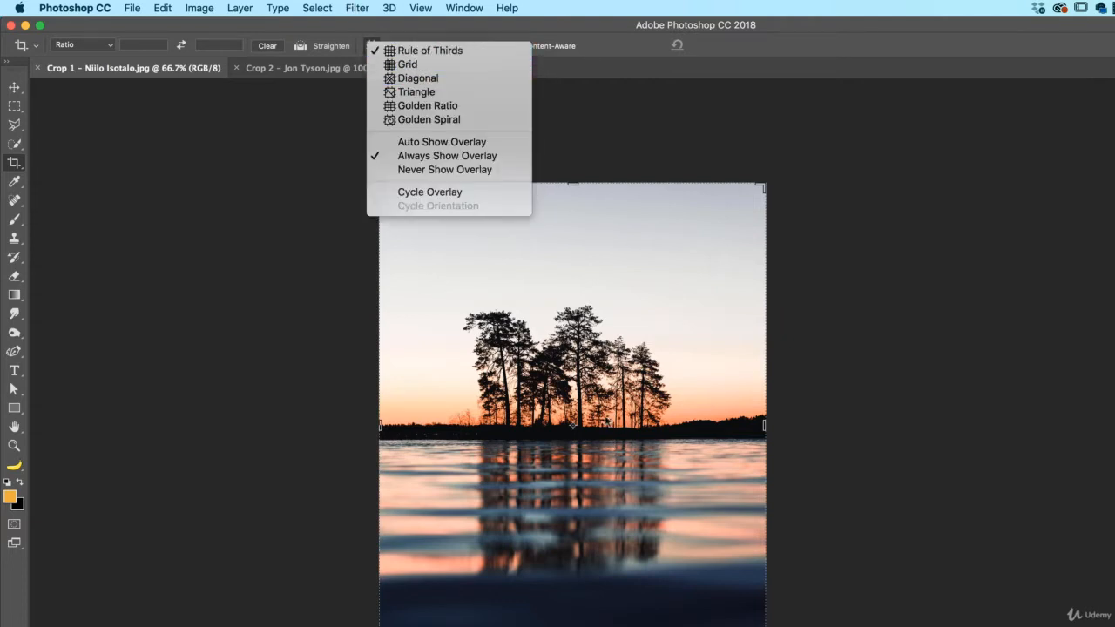
click(604, 376)
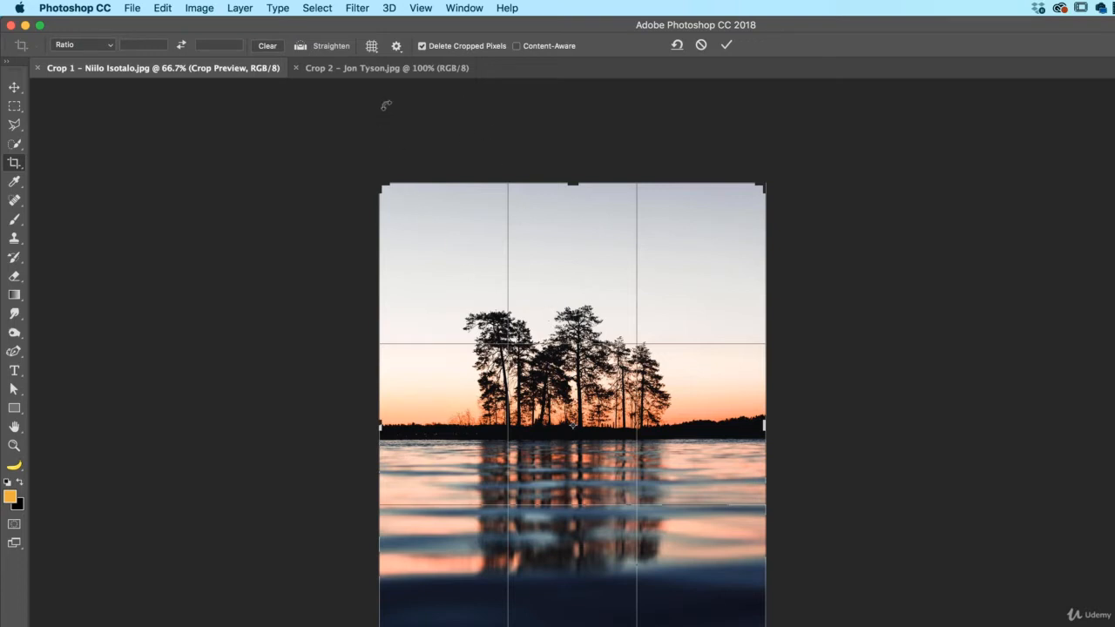
Preview the Grid, Diagonal, Triangle, Golden Ratio and Golden Spiral crop overlays one after another on the tree-island photo
click(370, 46)
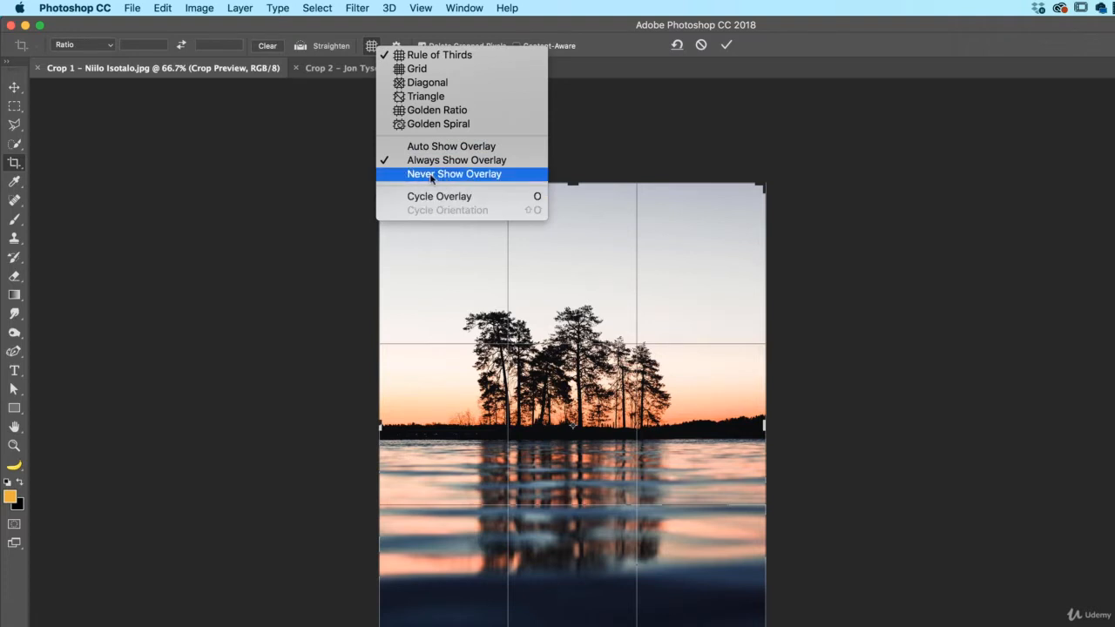
click(413, 68)
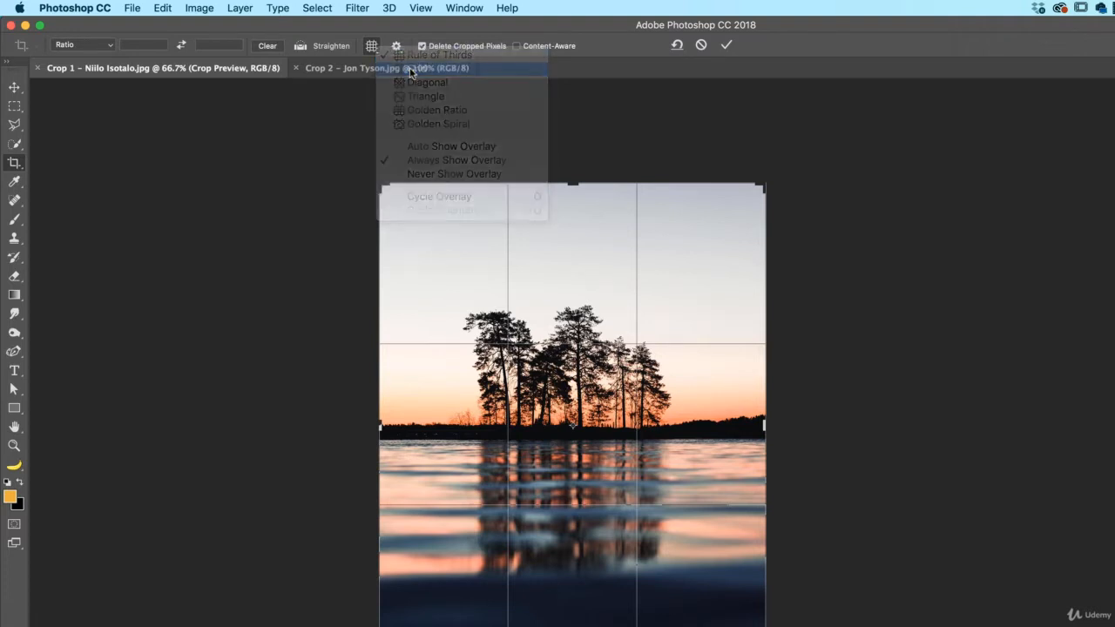
click(371, 45)
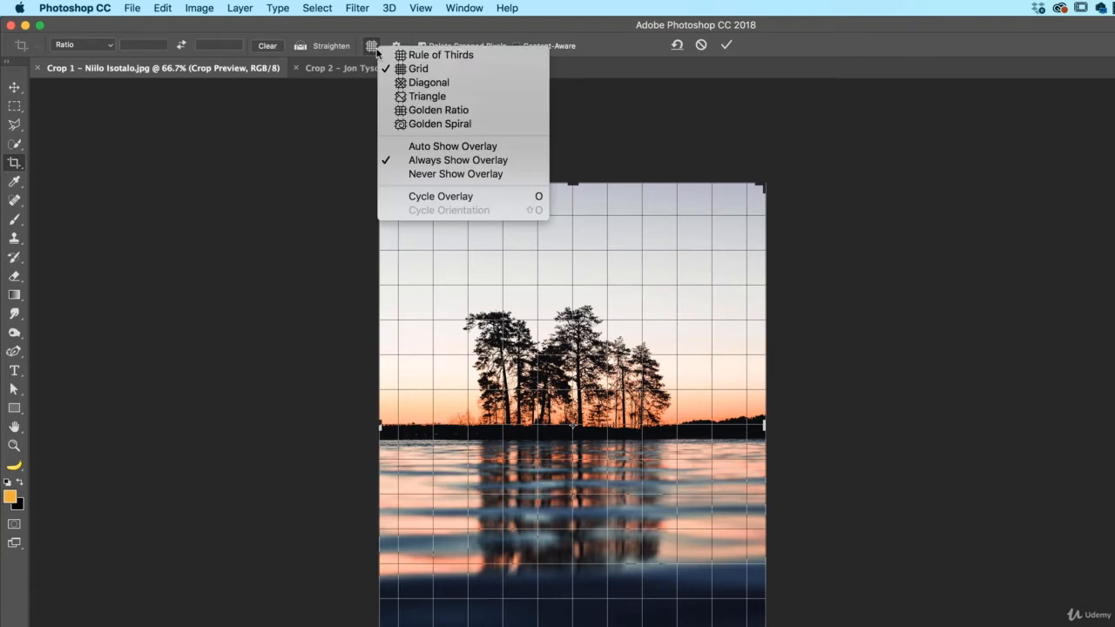
click(408, 82)
click(370, 46)
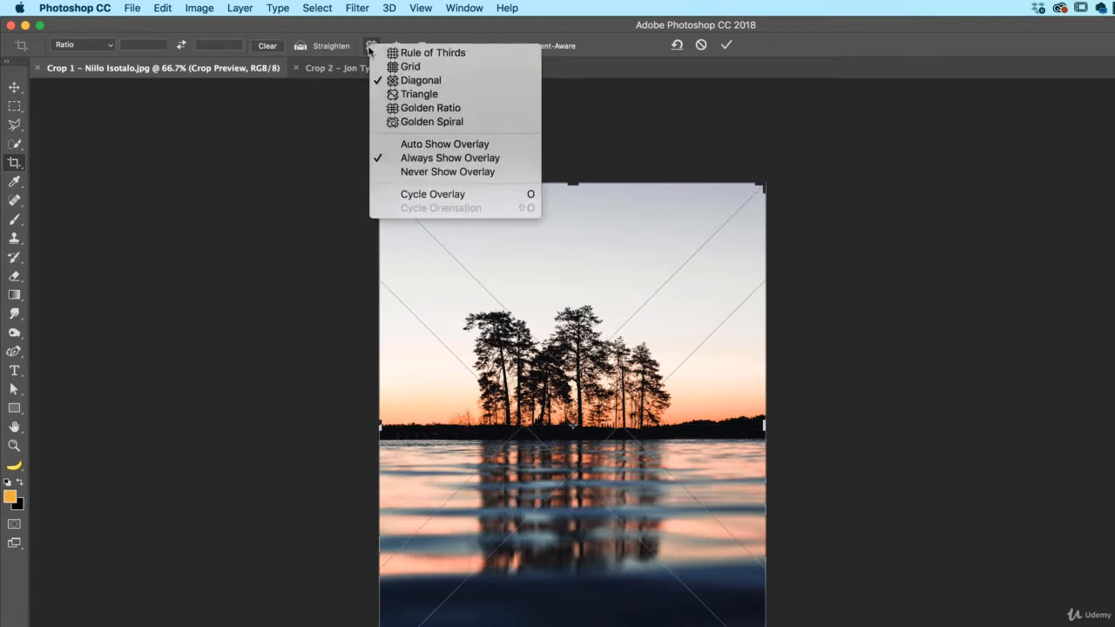
click(389, 94)
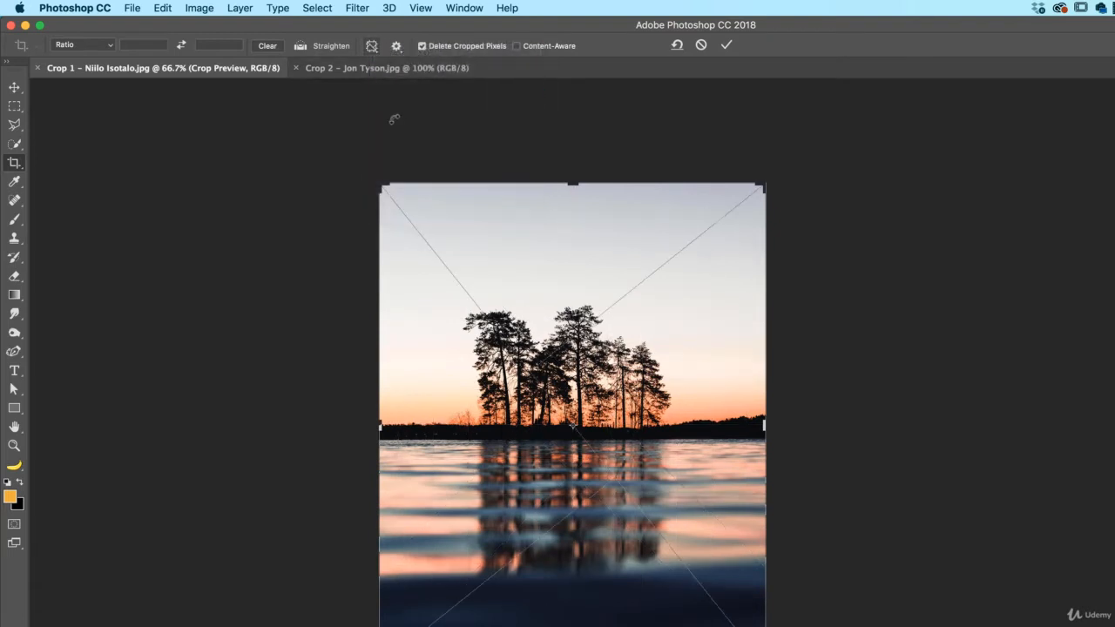
click(372, 46)
click(398, 104)
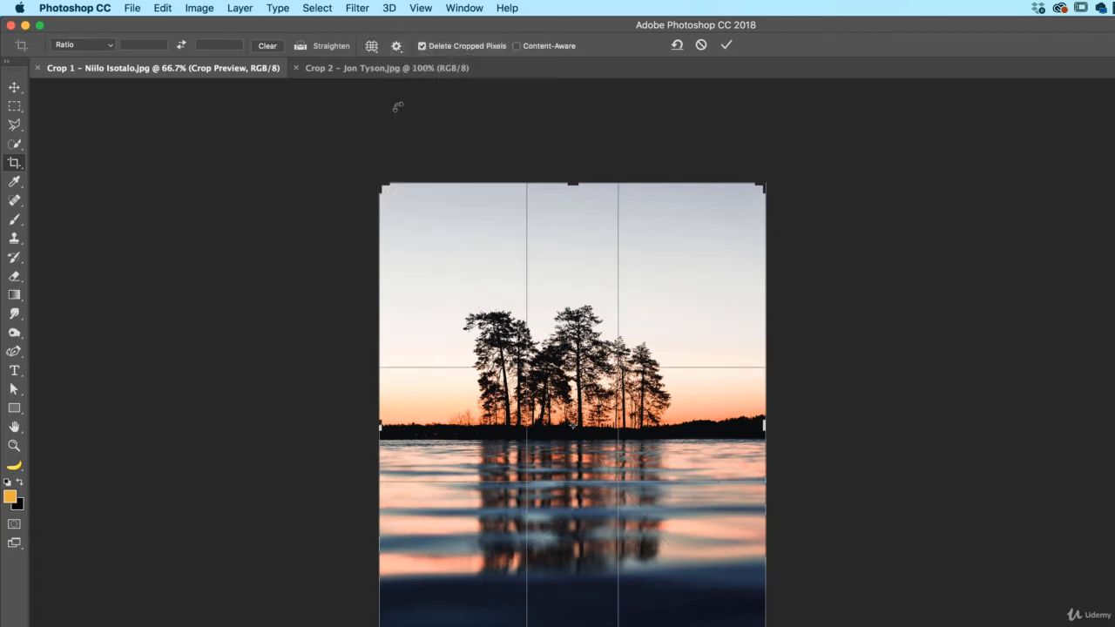
click(372, 46)
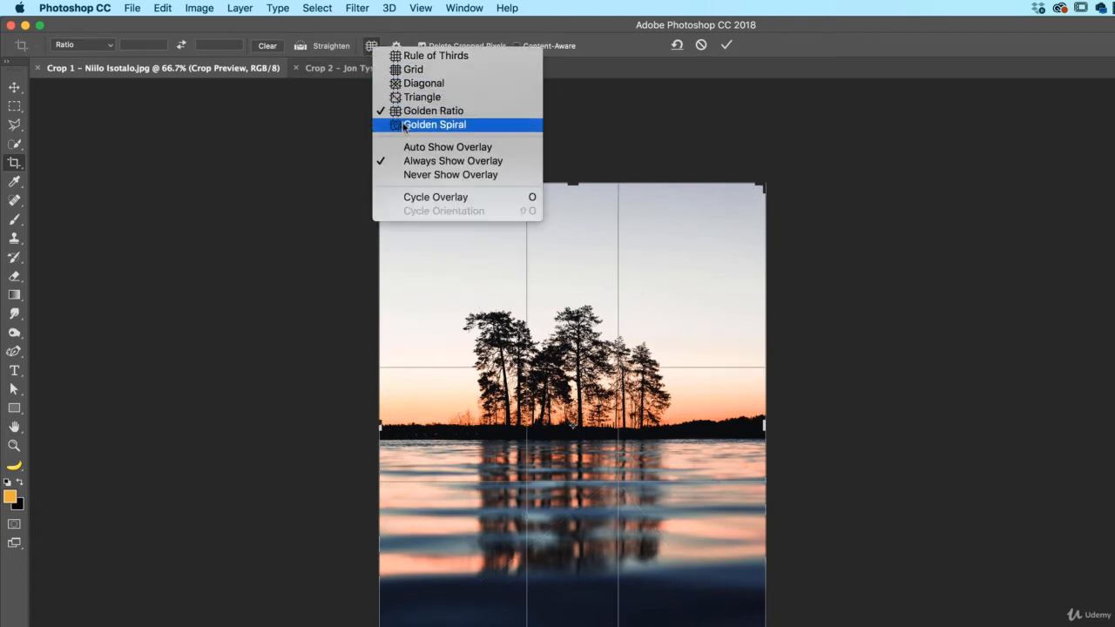
click(404, 129)
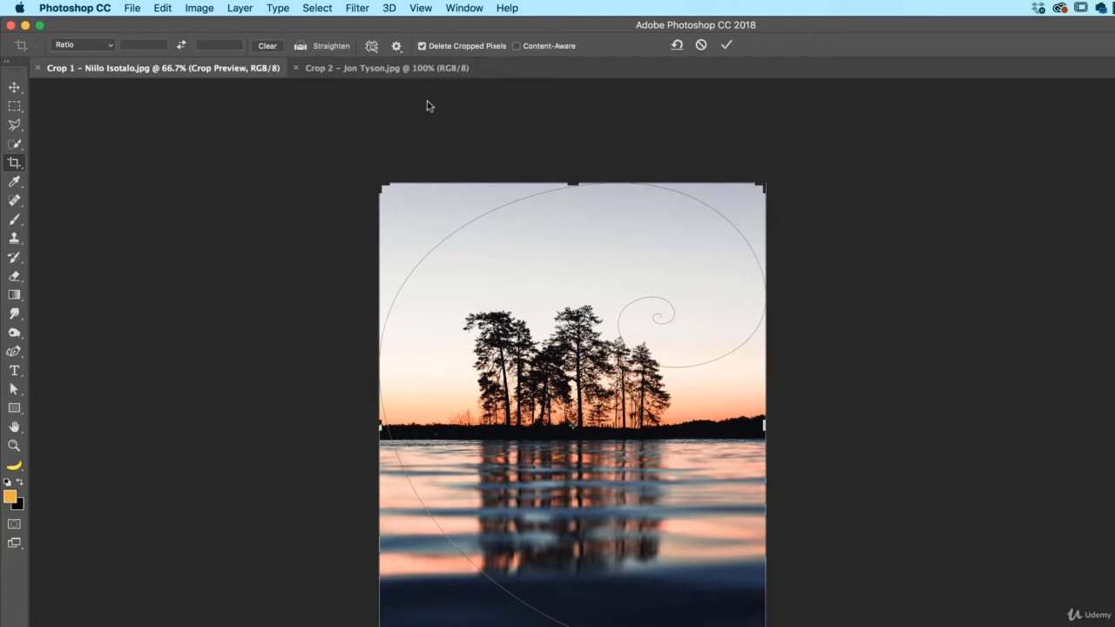
Switch the crop overlay from Golden Spiral back to Rule of Thirds
click(372, 45)
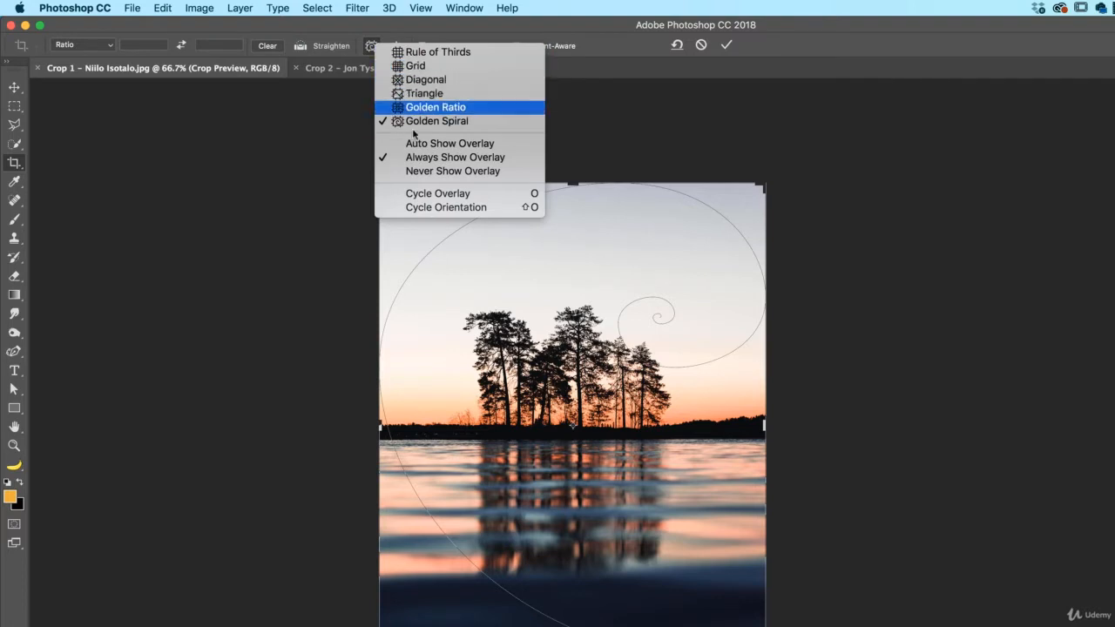
click(420, 171)
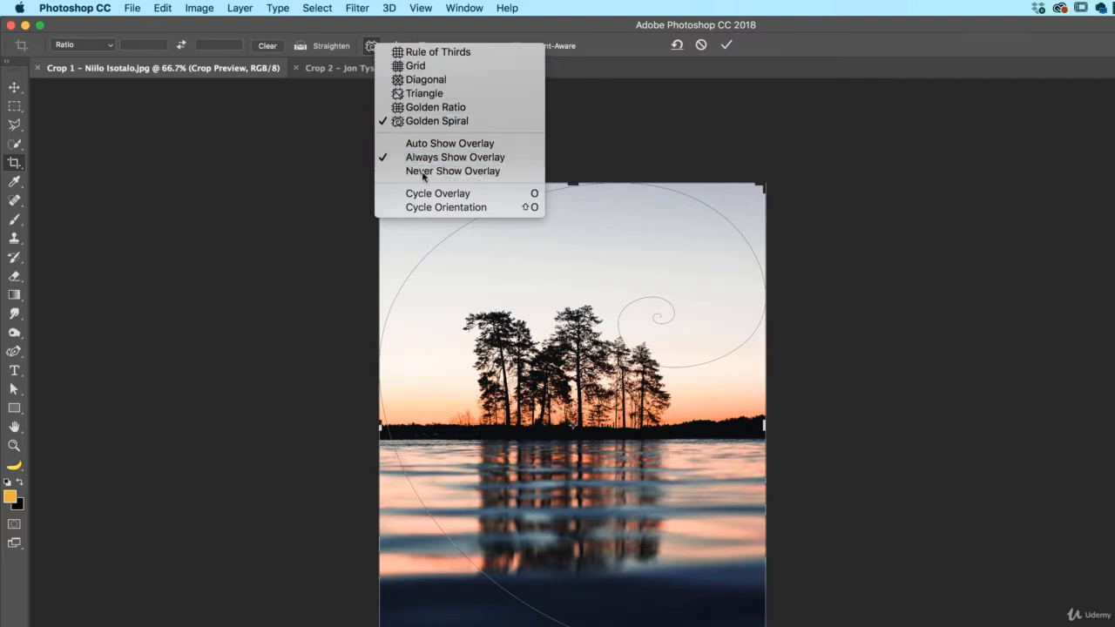
click(371, 45)
click(427, 47)
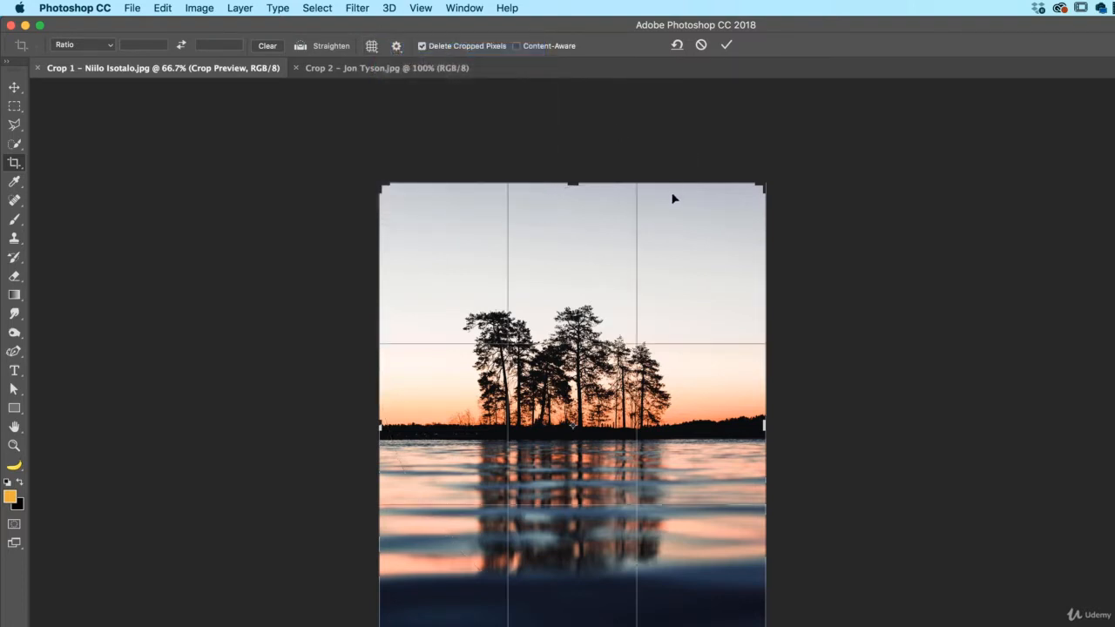
Cycle repeatedly through all the crop overlay styles to compare them on the tree-island photo
key(o)
key(o)
key(o)
key(o)
key(o)
key(o)
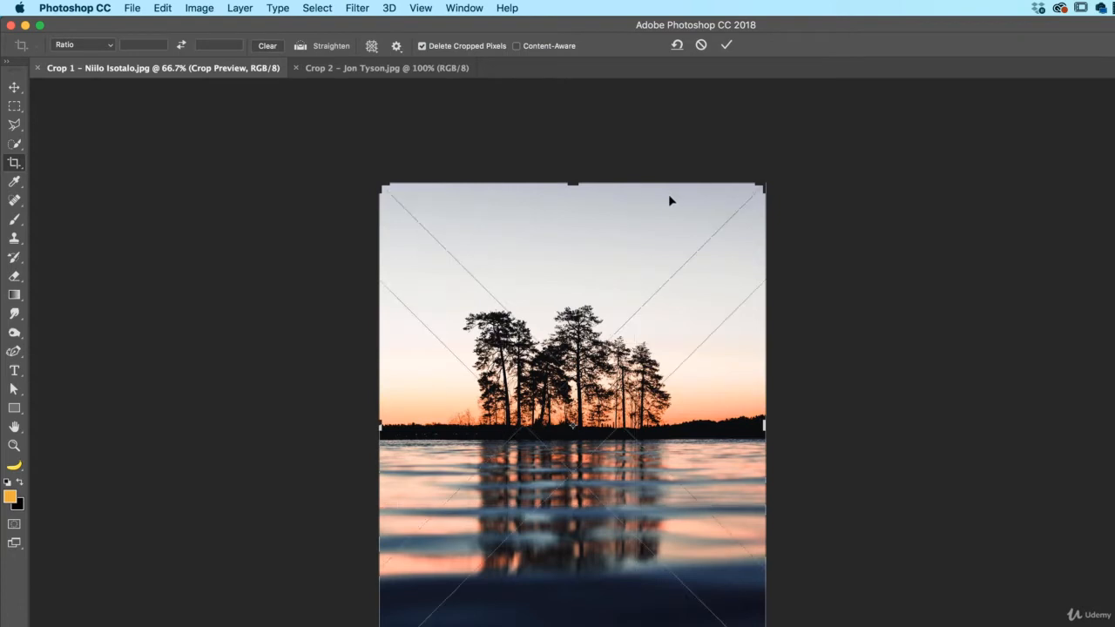
key(o)
key(o)
key(o)
key(o)
key(o)
key(o)
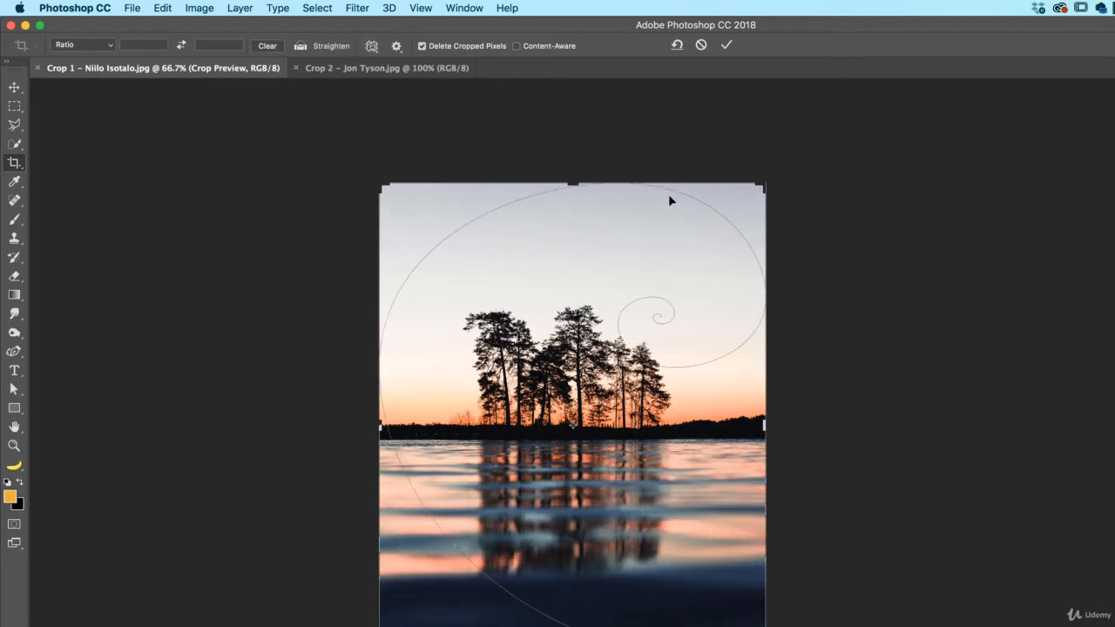
key(o)
key(o)
key(o)
key(o)
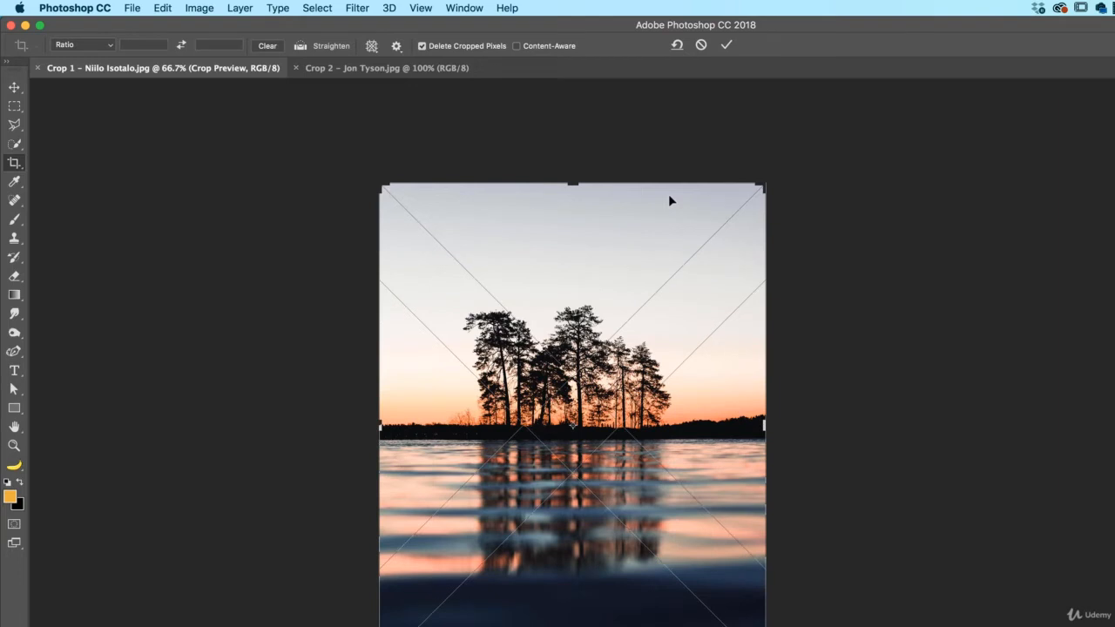
key(o)
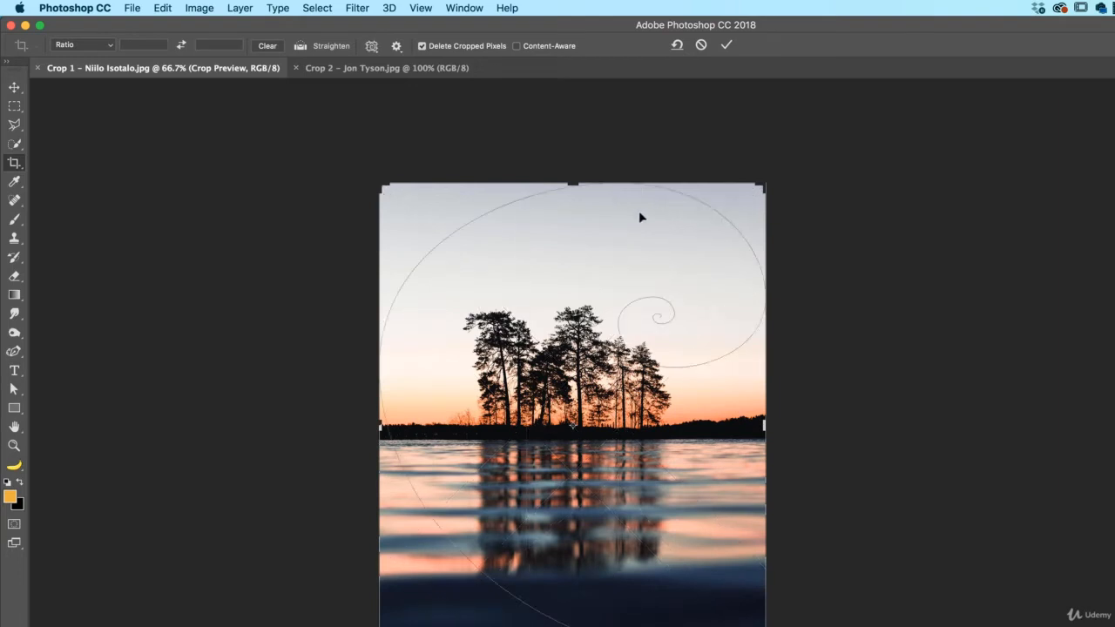
key(o)
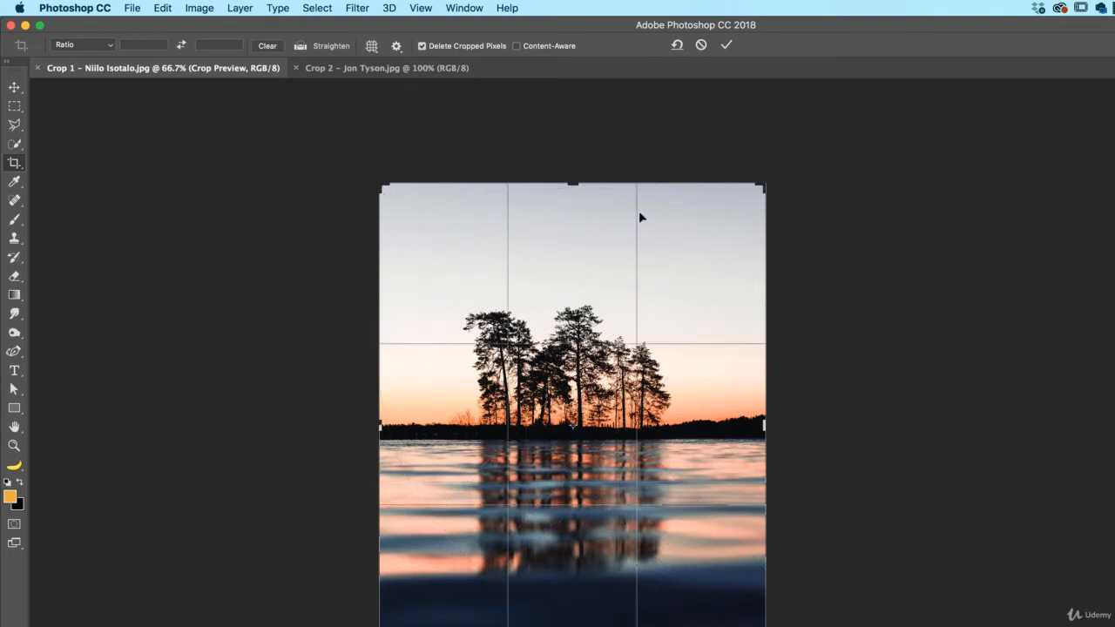
key(o)
key(o)
key(o)
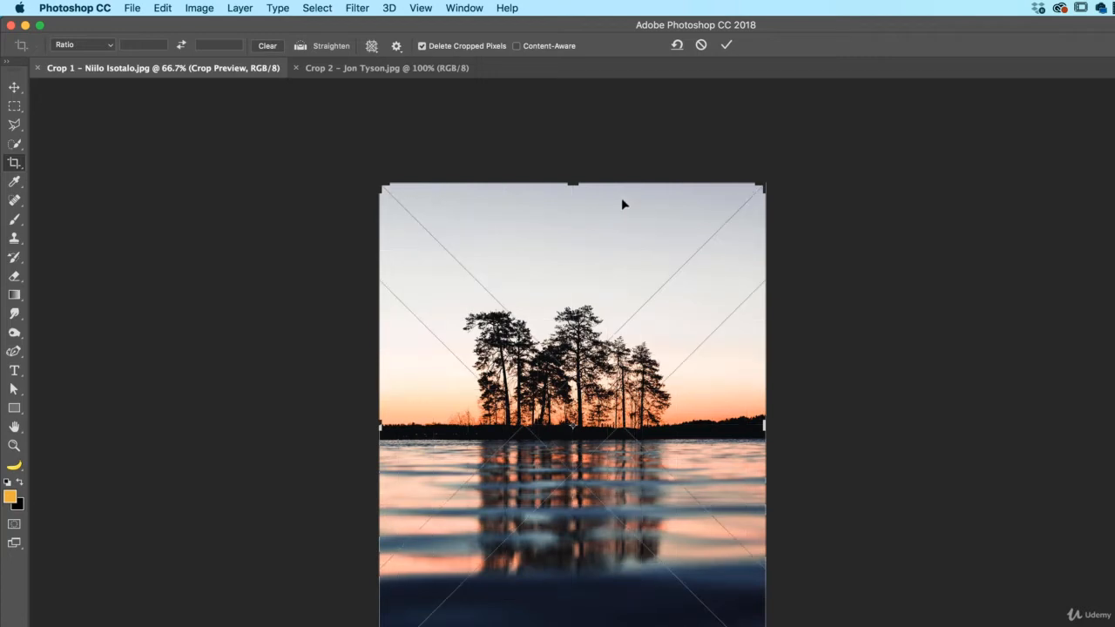
Set the crop overlay to Never Show Overlay and turn off Delete Cropped Pixels
click(371, 46)
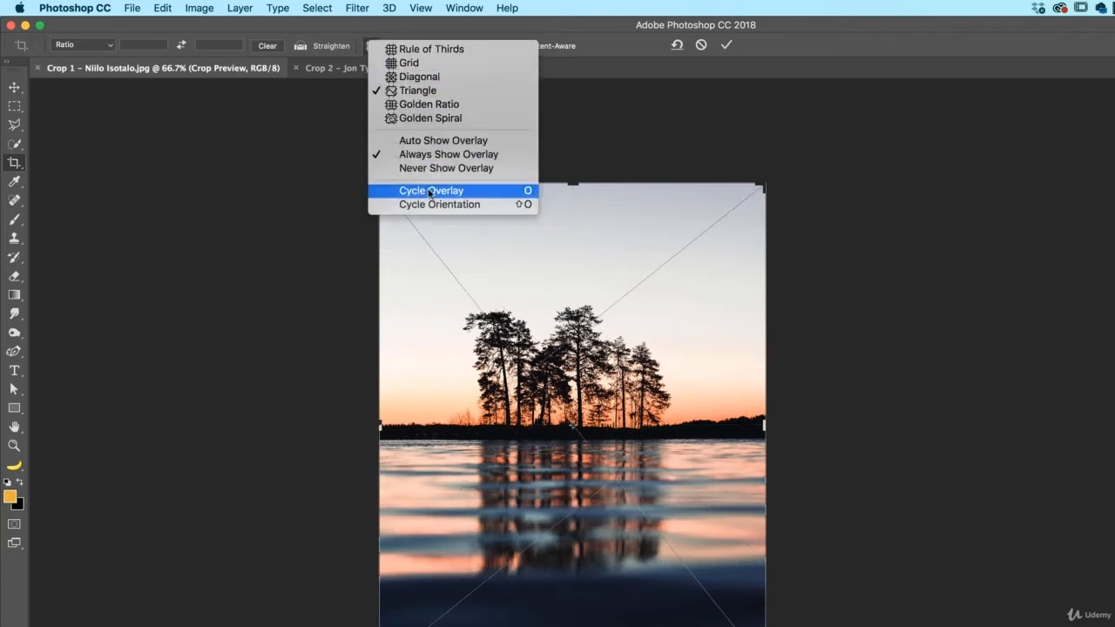
click(407, 169)
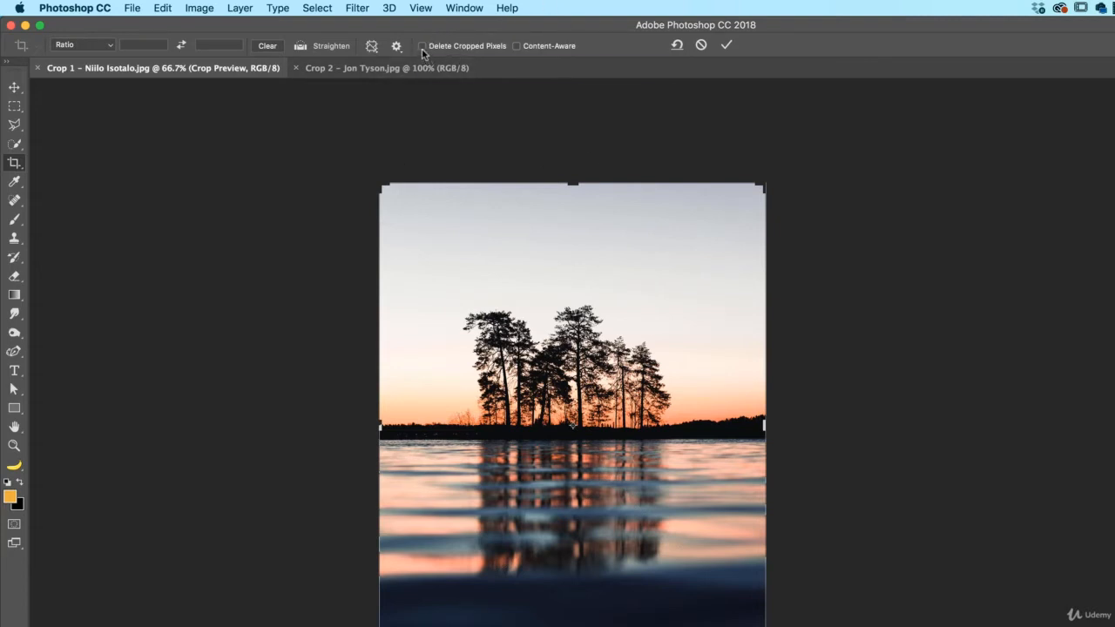
Crop the photo more tightly around the trees and their reflection from two opposite corners, keeping the cropped pixels
drag(765, 185, 754, 191)
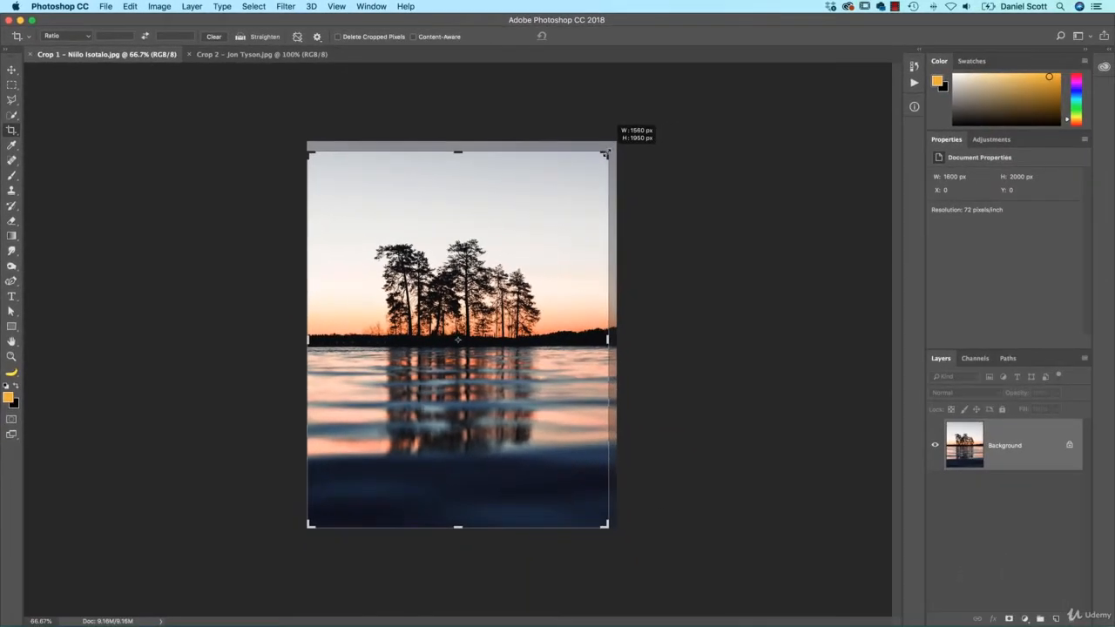
mouse_move(606, 153)
mouse_down()
mouse_move(549, 182)
mouse_move(585, 146)
mouse_move(585, 157)
mouse_move(485, 177)
mouse_move(584, 193)
mouse_move(595, 165)
mouse_move(577, 179)
mouse_move(597, 160)
mouse_move(597, 169)
mouse_up()
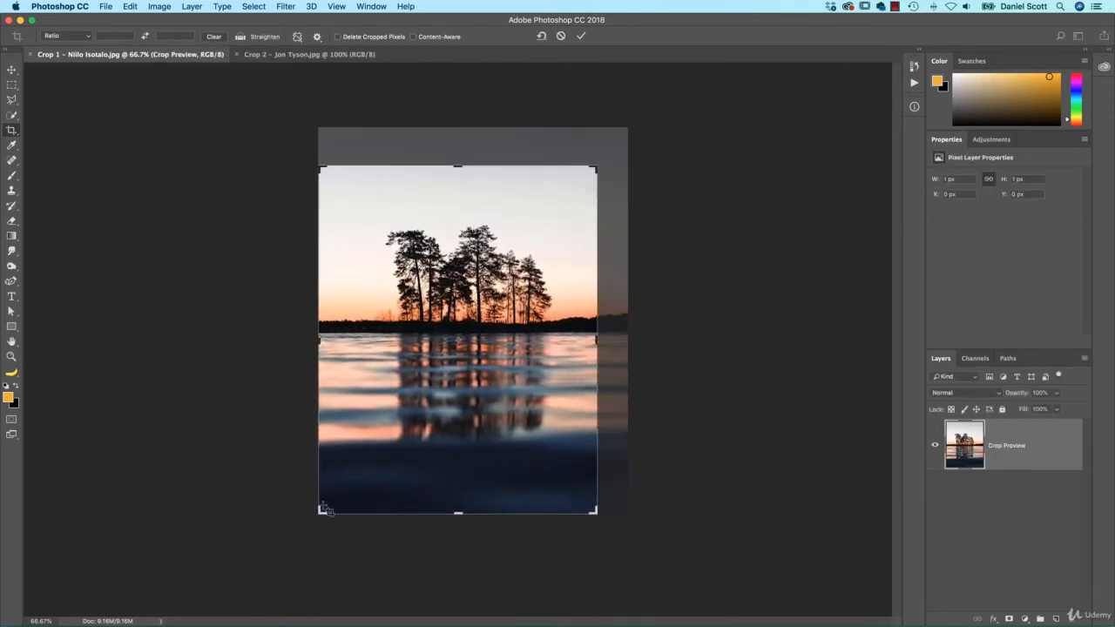
drag(321, 511, 355, 467)
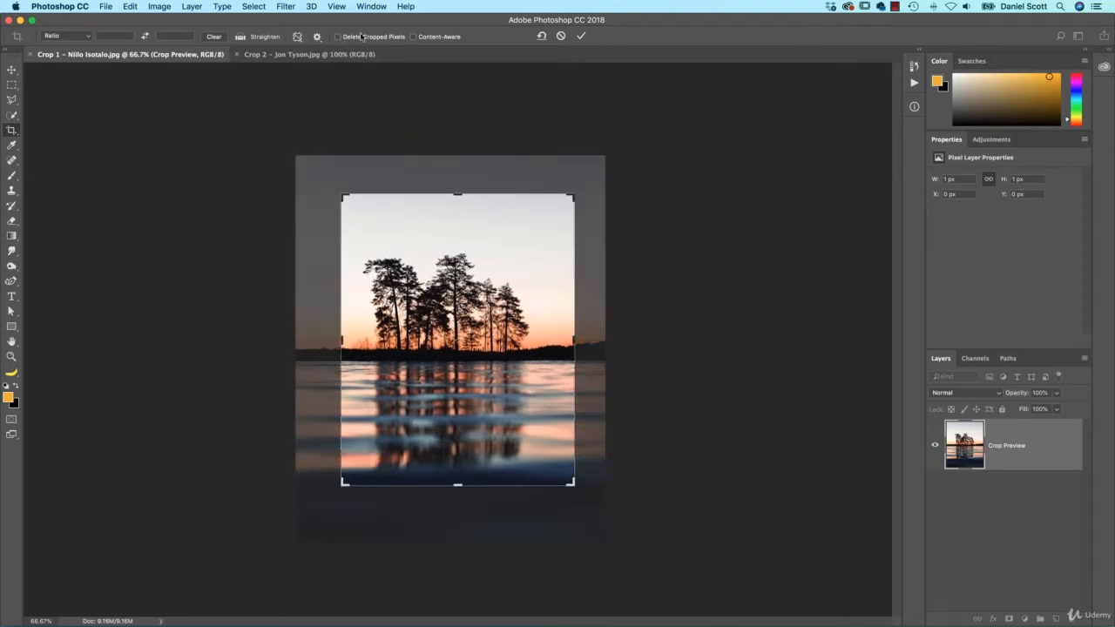
key(Return)
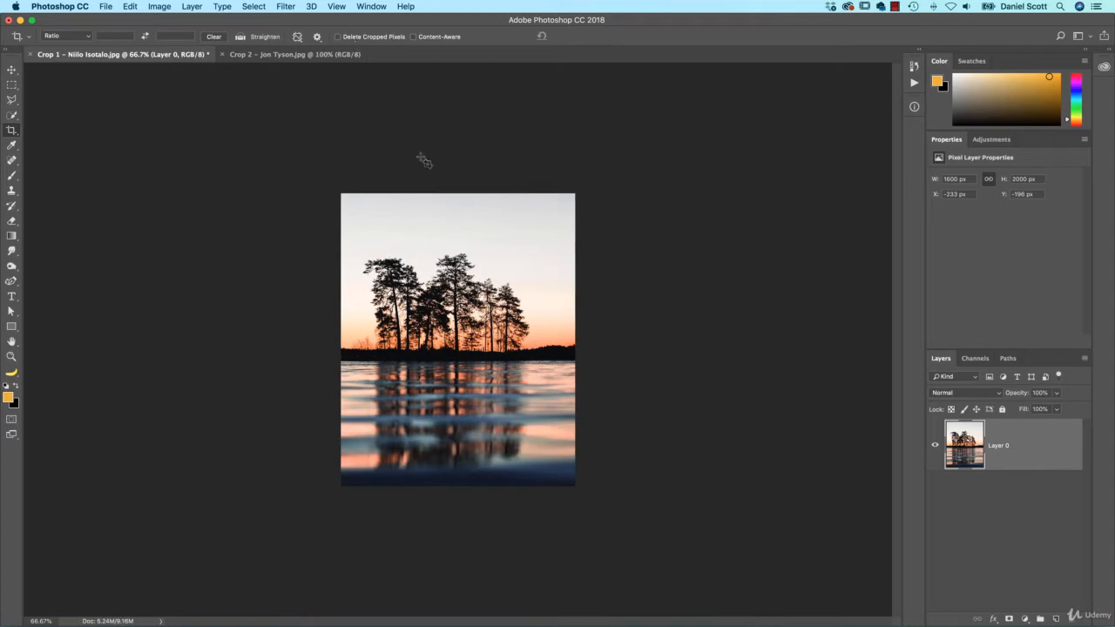
Reopen the crop and apply it with Delete Cropped Pixels enabled, and undo the photo's cropping
click(503, 272)
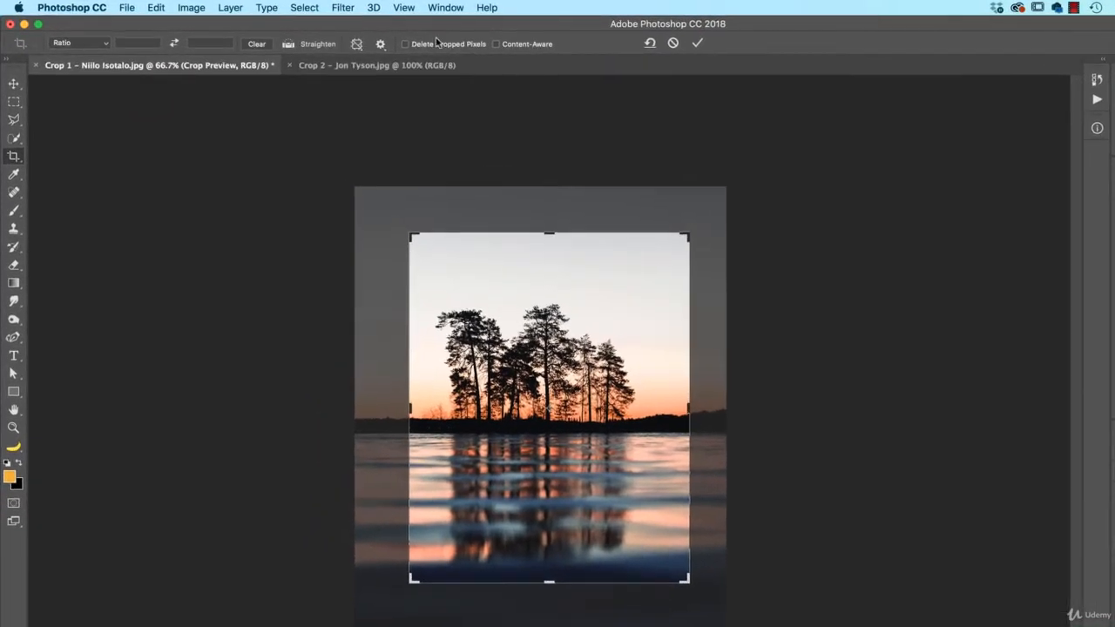
click(372, 40)
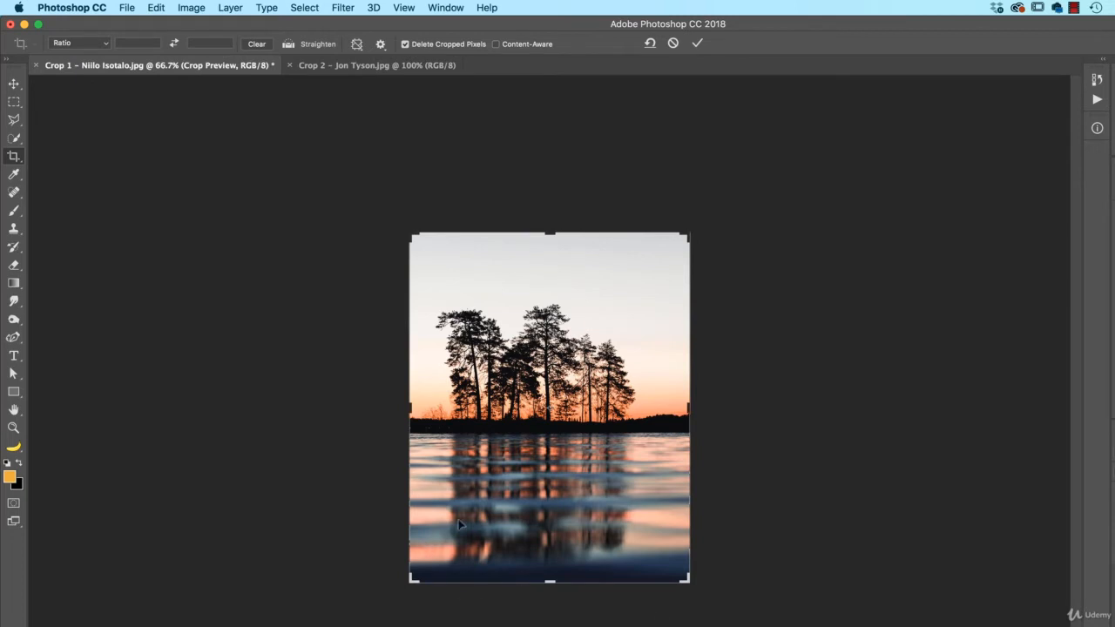
key(Return)
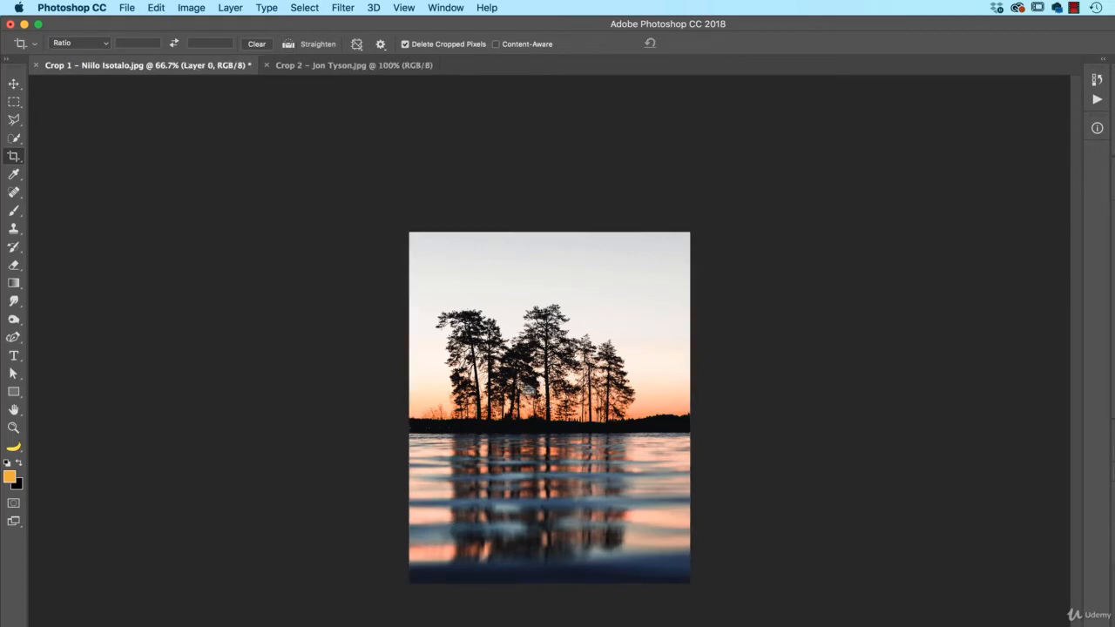
key(super+z)
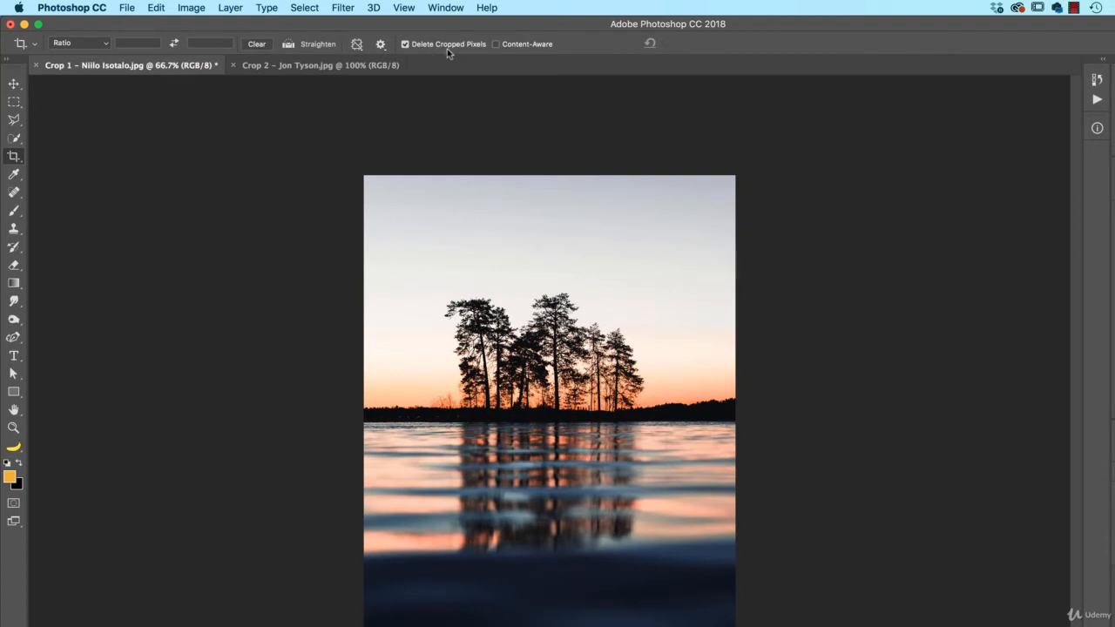
Crop the tree-island photo to a landscape frame around the trees and horizon, with Delete Cropped Pixels turned off
click(674, 304)
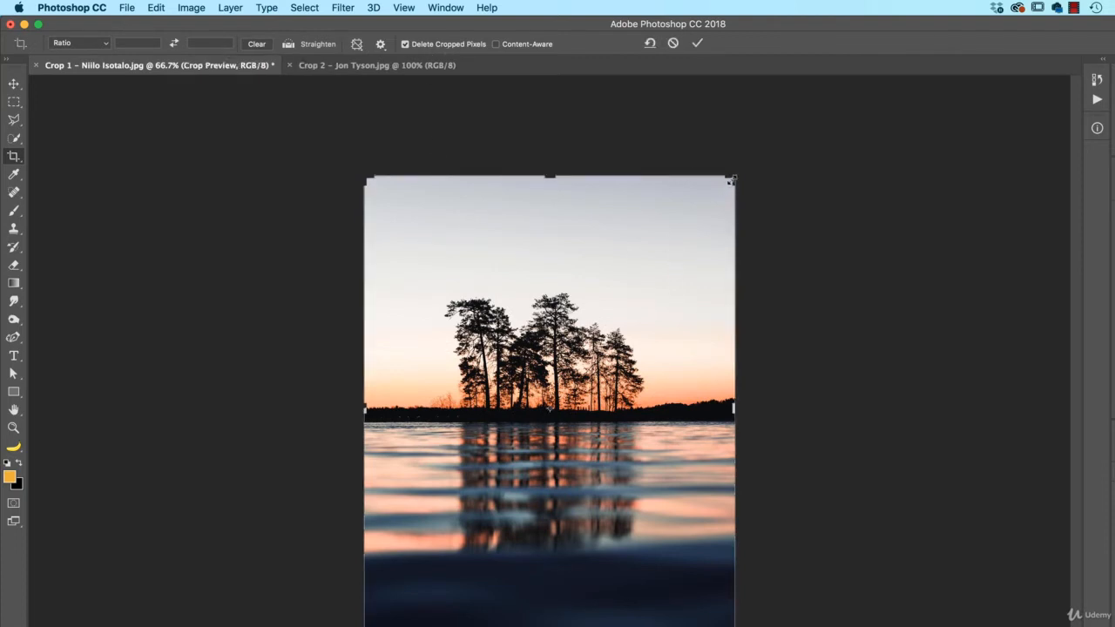
mouse_move(730, 178)
mouse_down()
mouse_move(717, 166)
mouse_move(733, 172)
mouse_up()
drag(547, 611, 549, 527)
drag(371, 290, 378, 297)
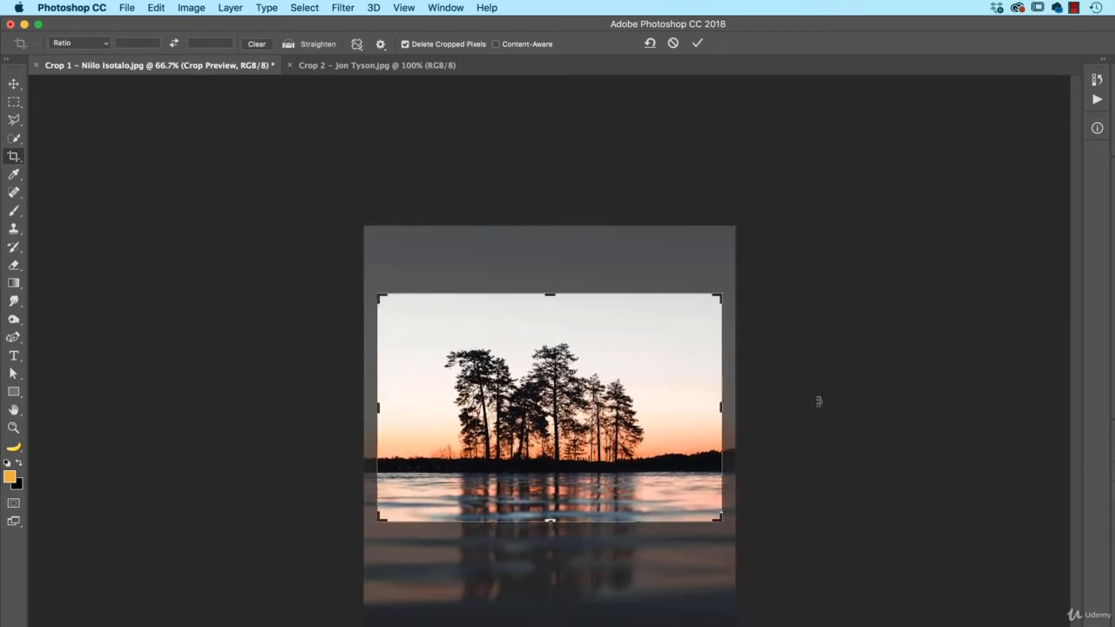
mouse_move(769, 391)
mouse_down()
mouse_move(770, 369)
mouse_move(770, 404)
mouse_move(779, 379)
mouse_move(779, 391)
mouse_up()
click(406, 44)
key(Return)
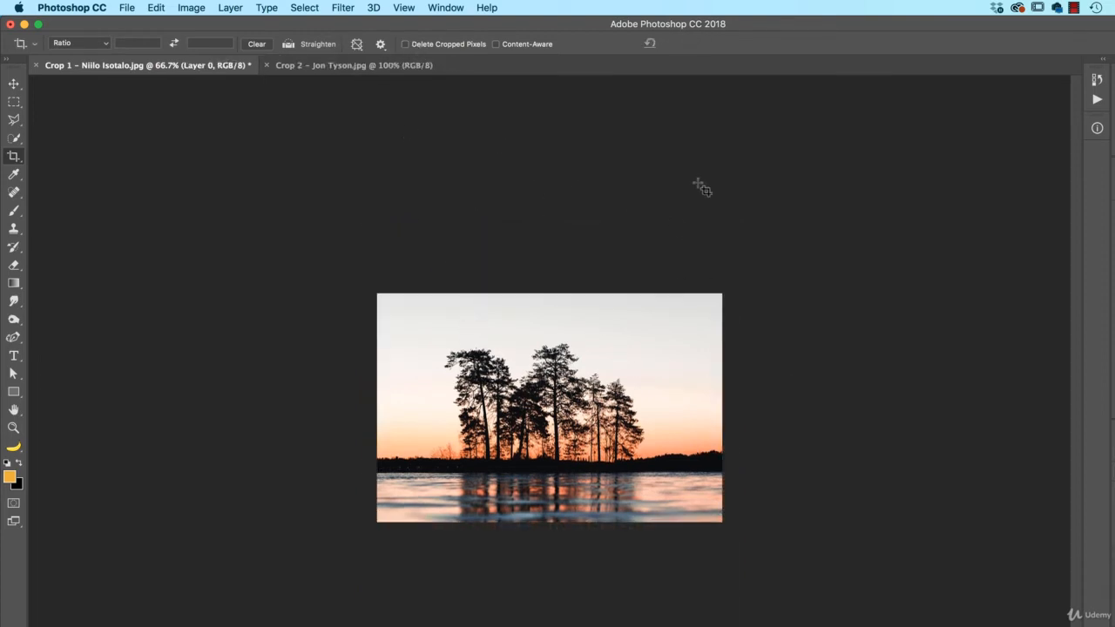
Shift the photo slightly downward within the cropped canvas, and restore its hidden areas with Reveal All
key(v)
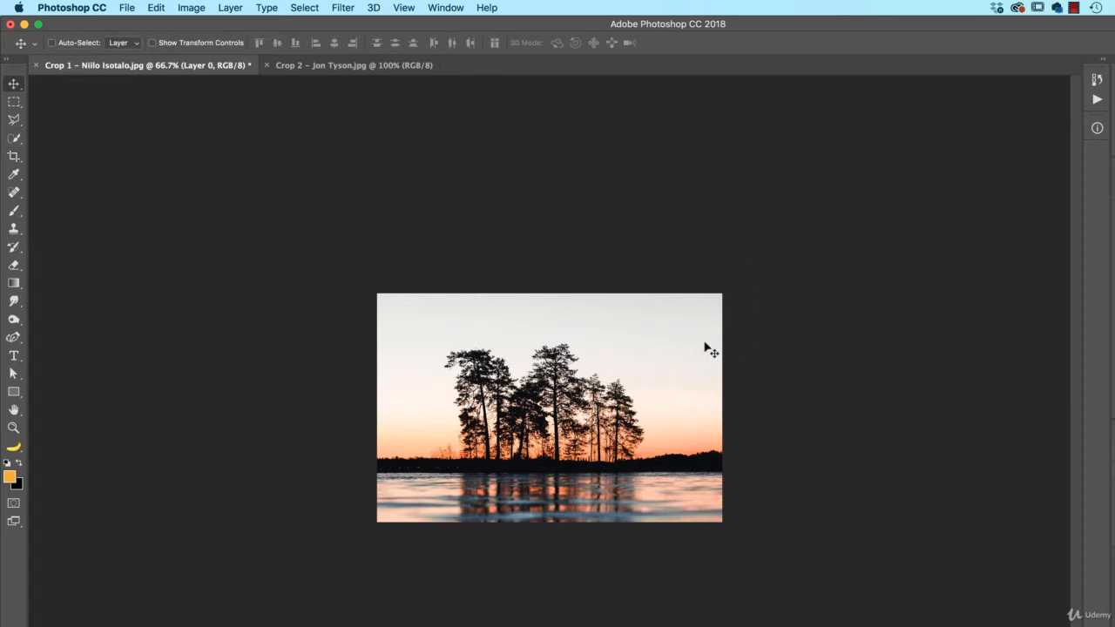
mouse_move(689, 350)
mouse_down()
mouse_move(632, 381)
mouse_move(632, 451)
mouse_move(640, 394)
mouse_move(714, 356)
mouse_move(684, 349)
mouse_up()
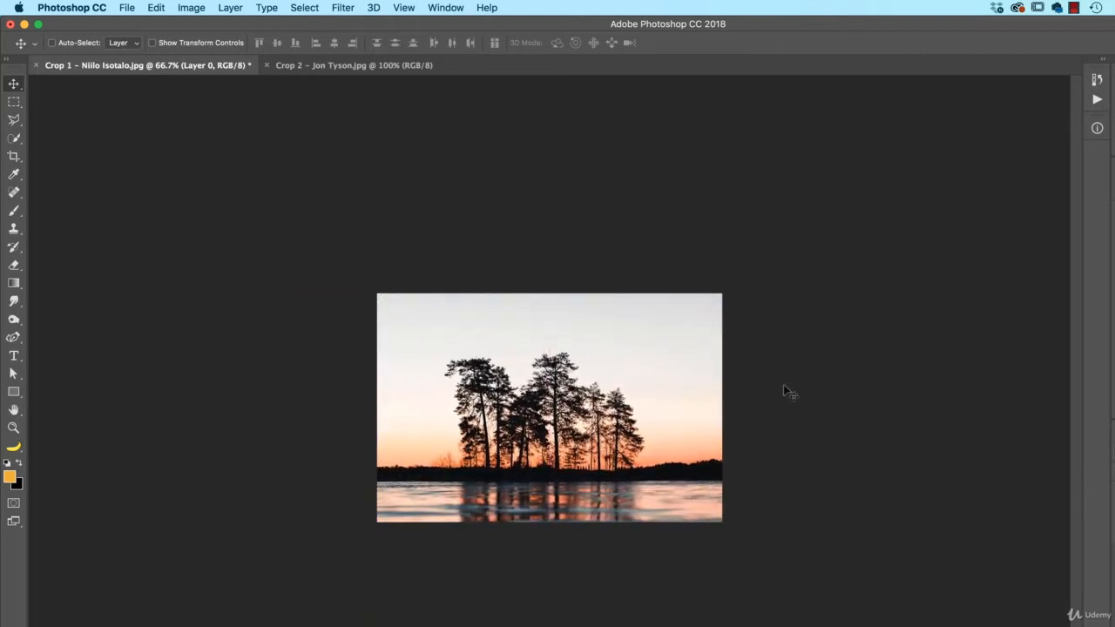
click(192, 7)
click(186, 127)
click(195, 7)
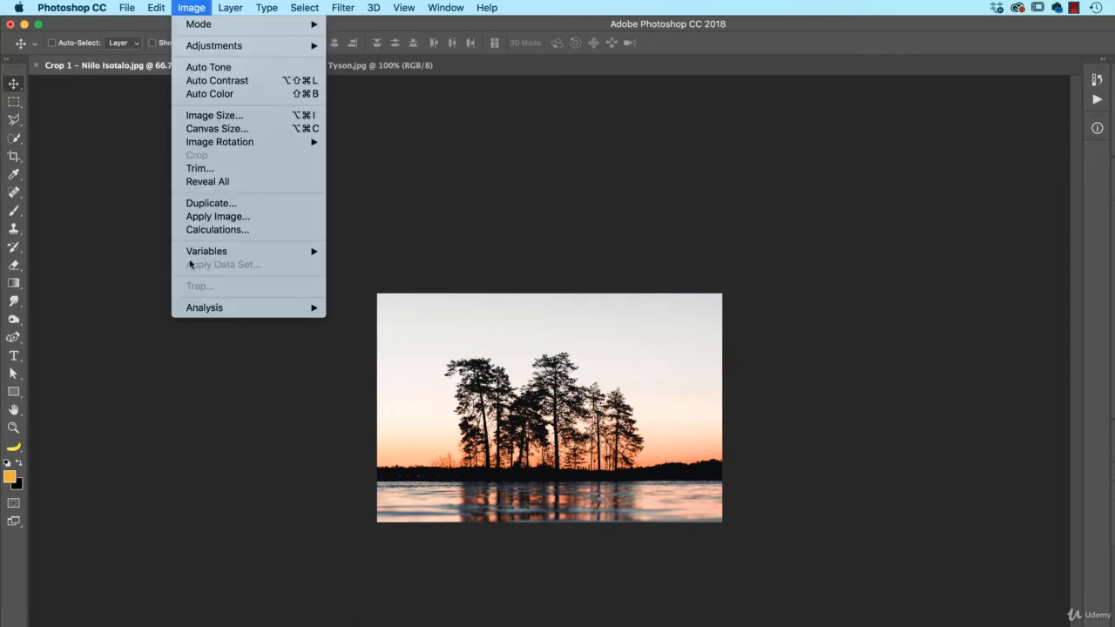
click(215, 183)
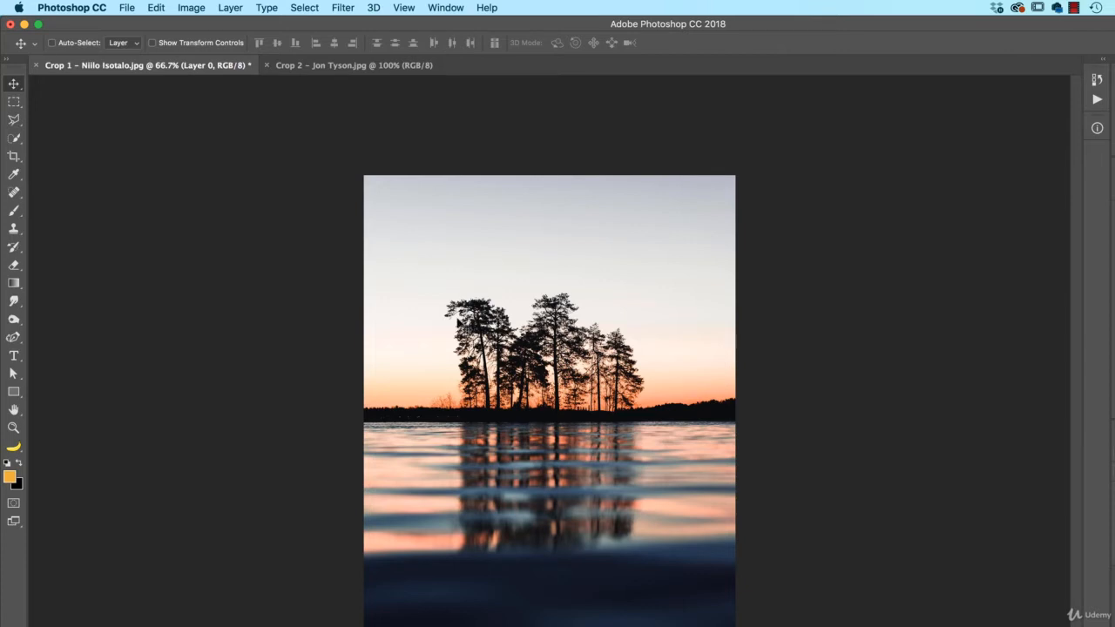
Straighten the tree-island photo along the waterline beneath the trees and apply the resulting crop
key(super+minus)
key(super+minus)
key(super+minus)
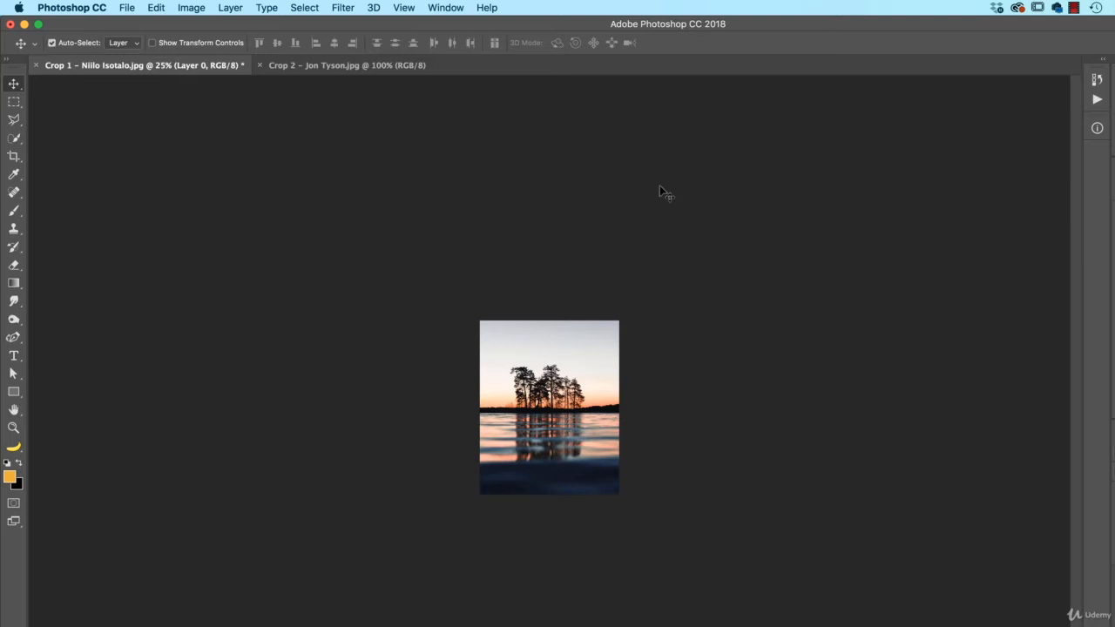
key(super+plus)
key(super+plus)
key(super+plus)
key(super+plus)
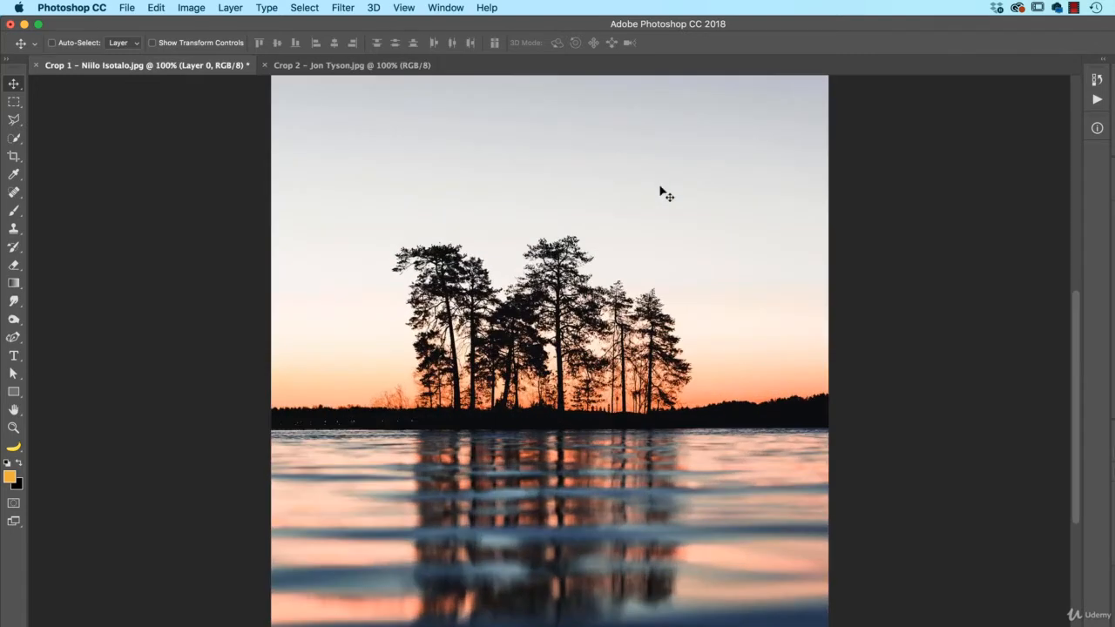
click(14, 158)
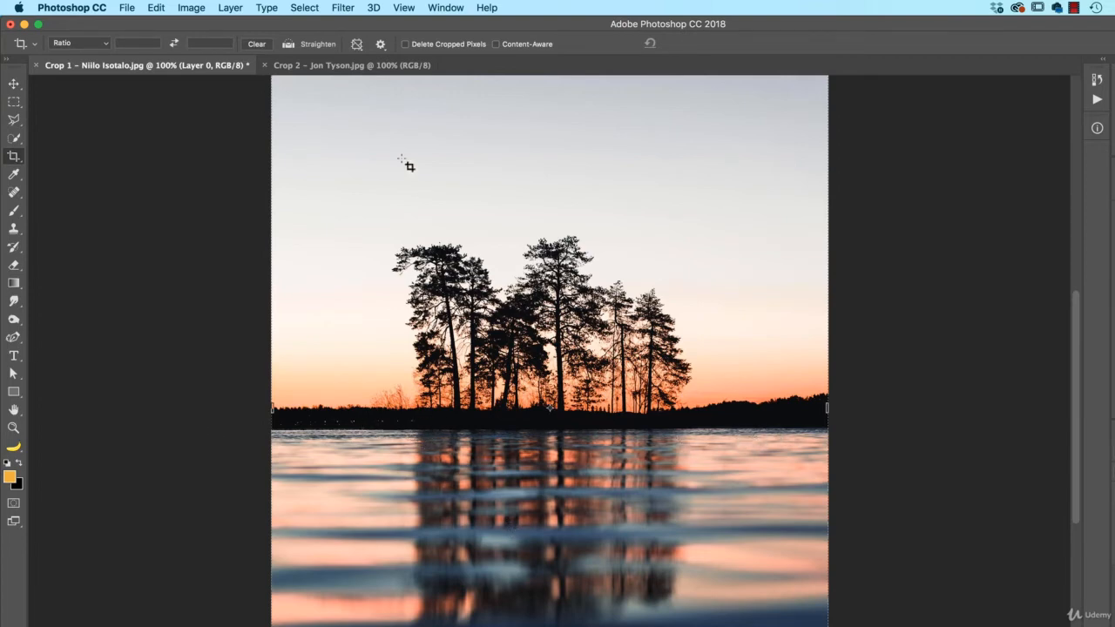
click(288, 44)
drag(290, 433, 818, 429)
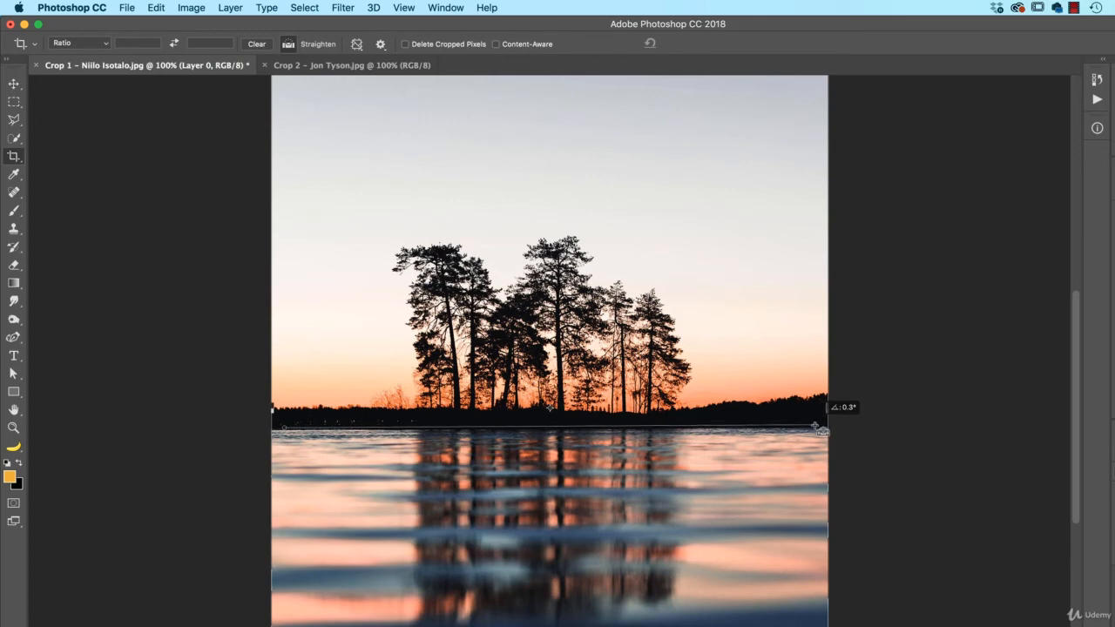
drag(821, 430, 815, 428)
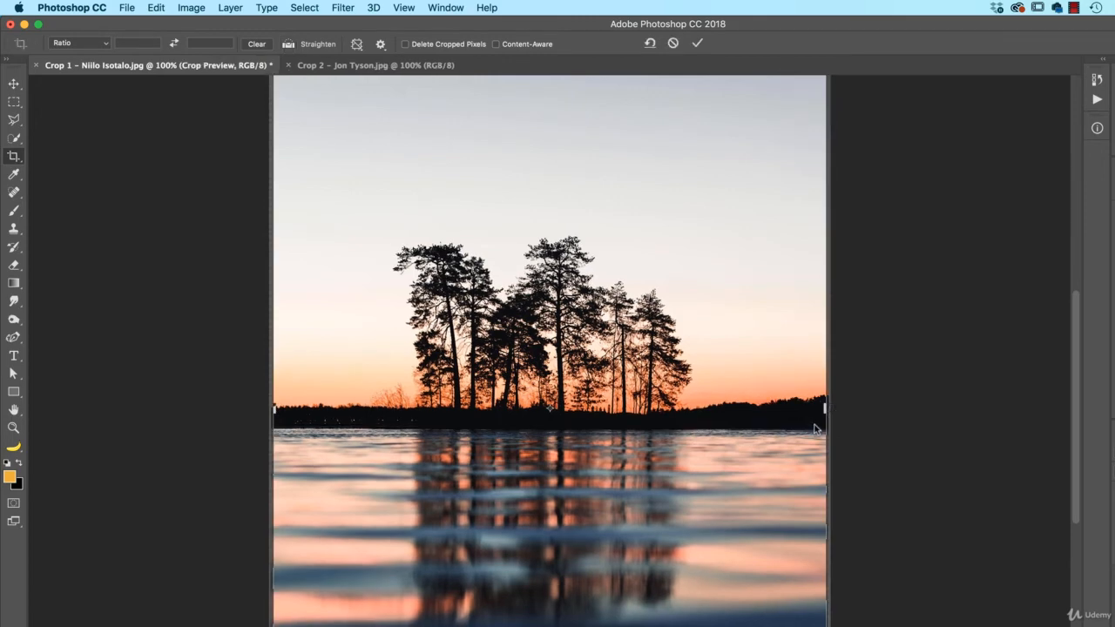
key(super+minus)
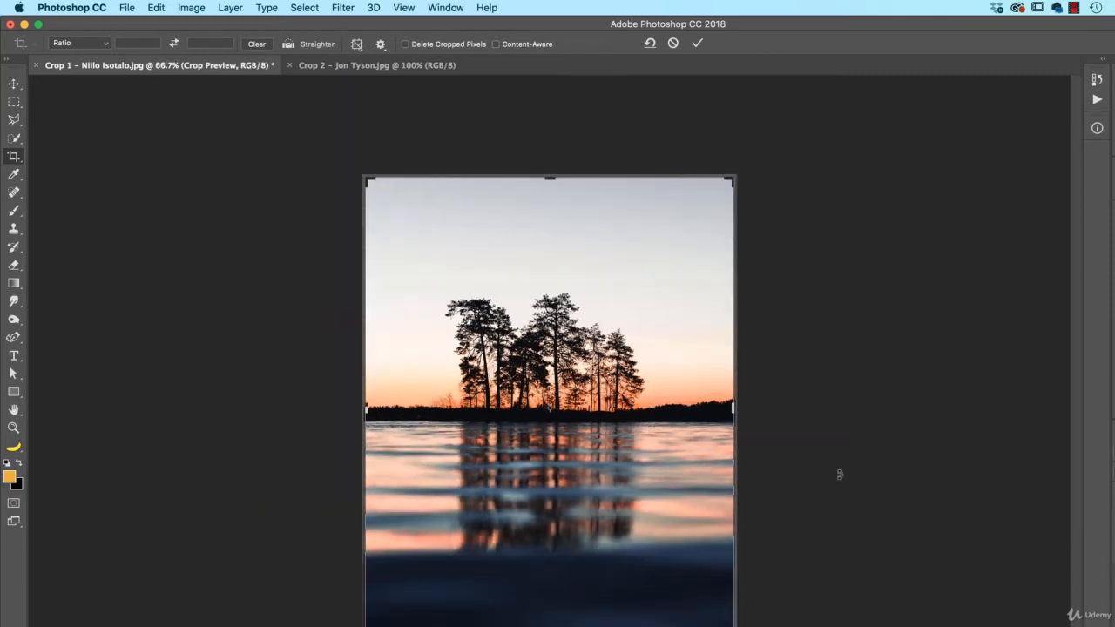
key(Return)
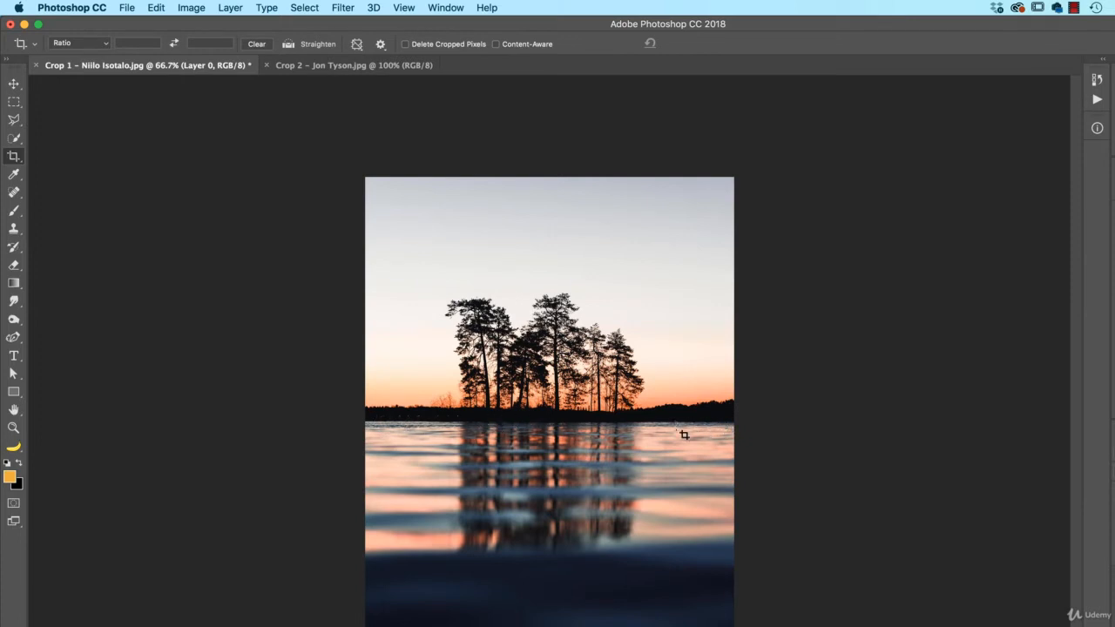
Try straightening the Crop 2 lake photo along its horizon with the crop extended to the outer corners, and undo the applied crop
click(316, 65)
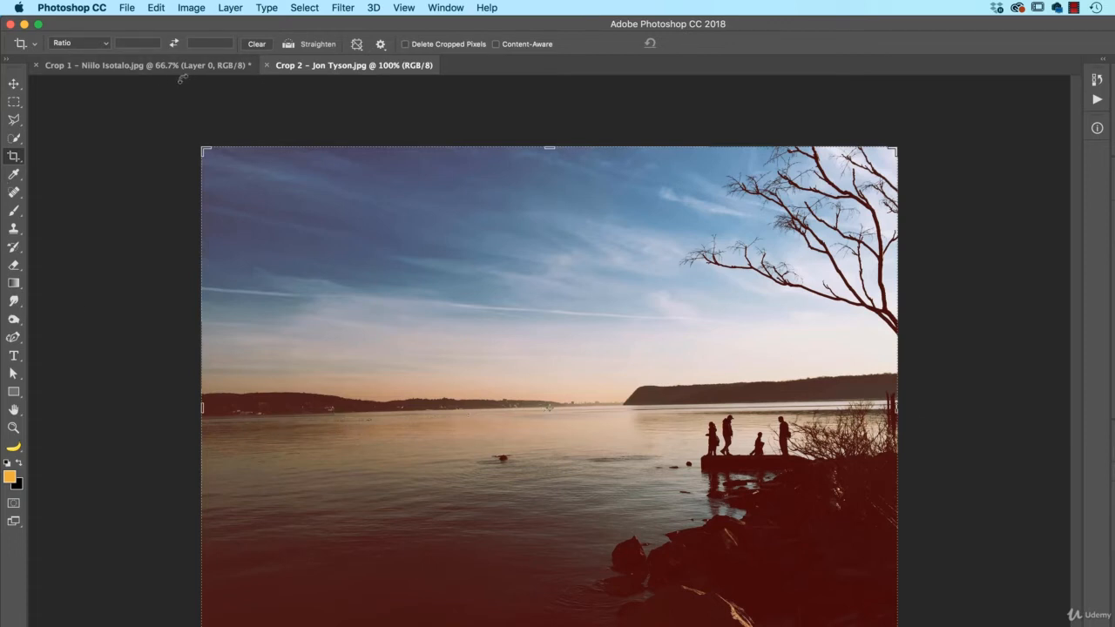
click(288, 43)
drag(261, 415, 866, 402)
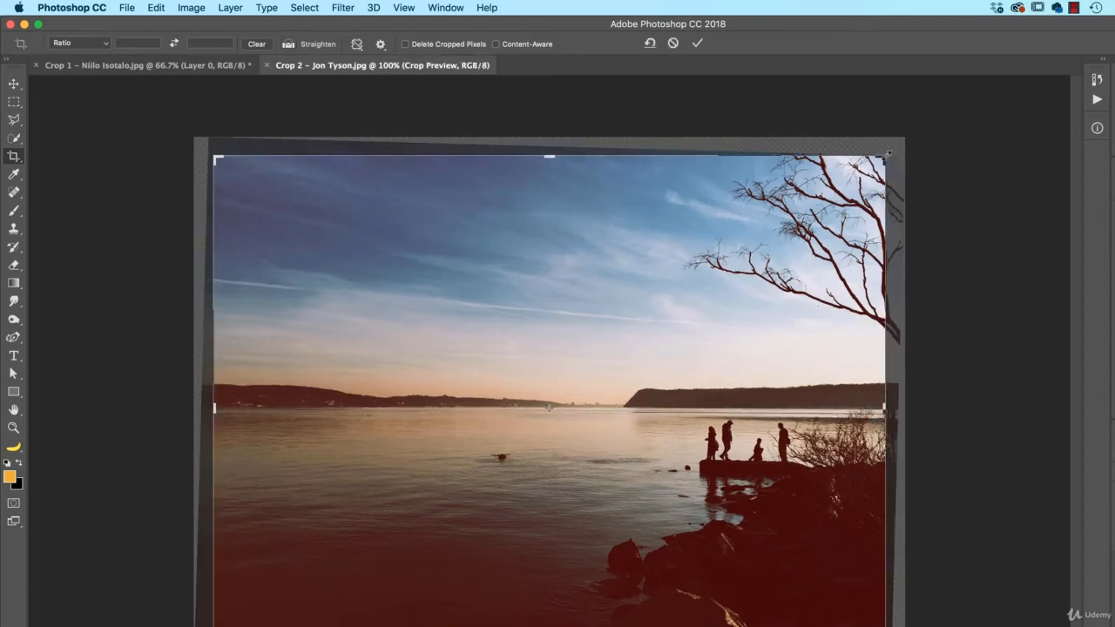
drag(887, 154, 899, 153)
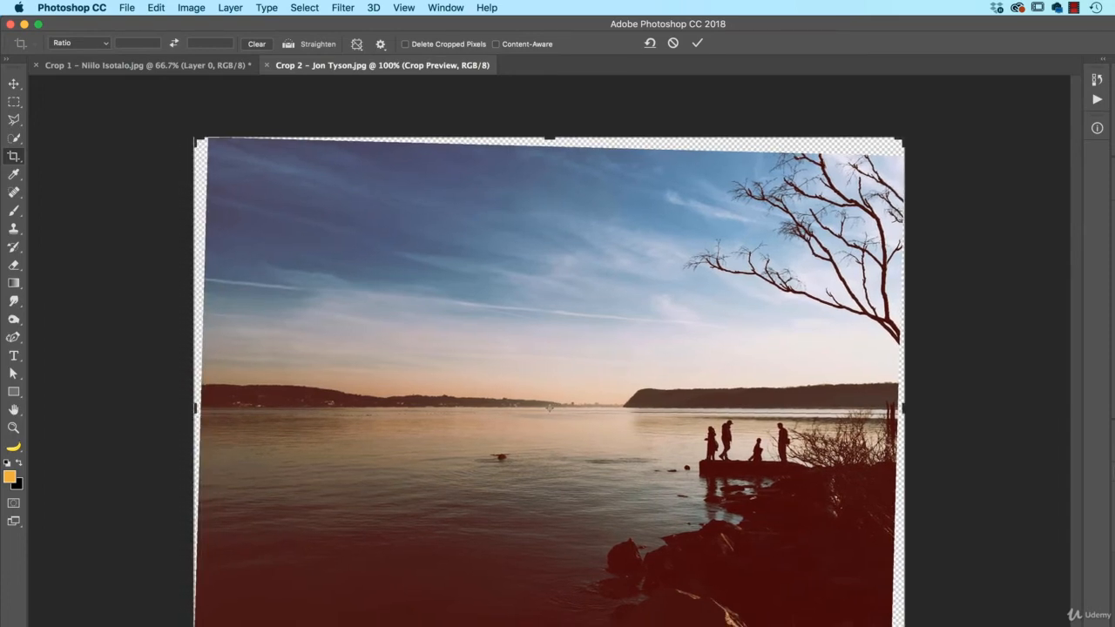
key(Return)
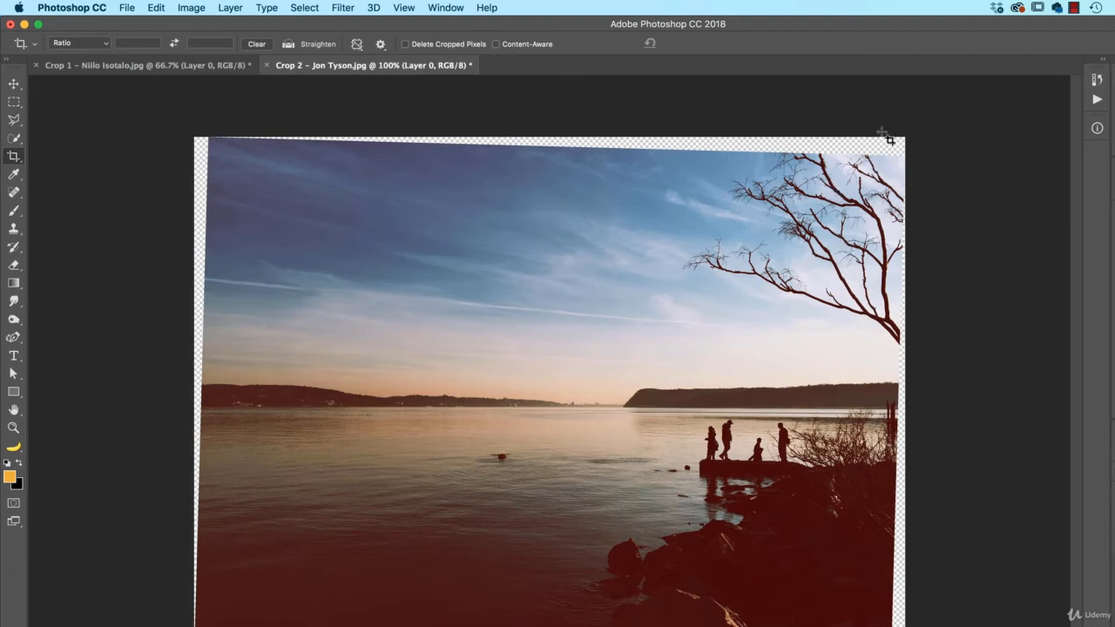
key(super+z)
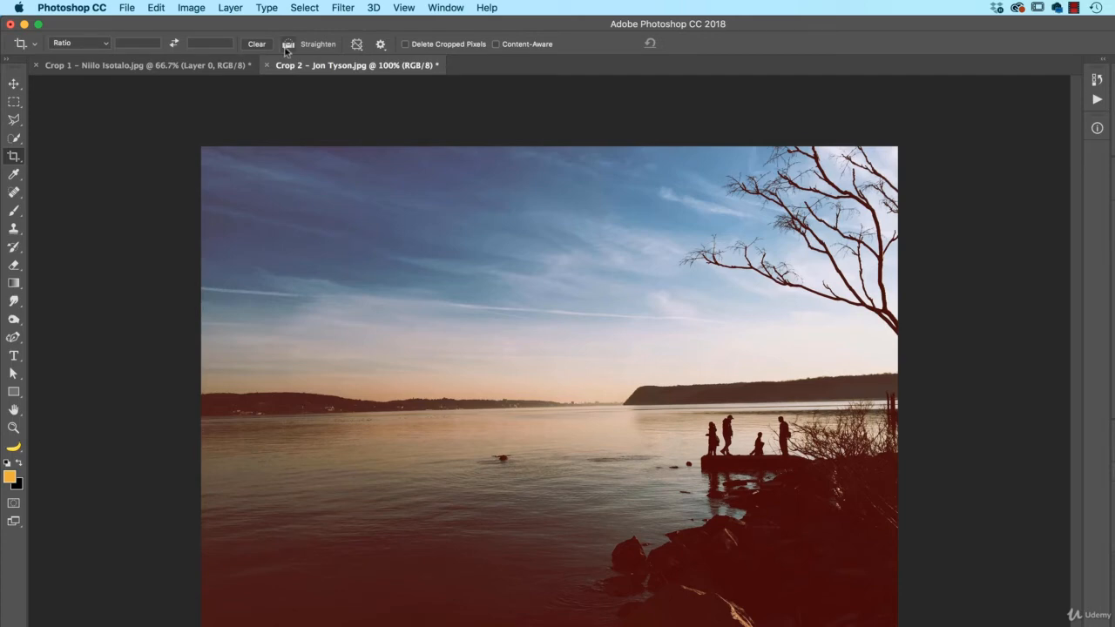
Try straightening the lake photo with Content-Aware enabled and the crop extended to the outer corners, and undo the result
click(495, 43)
drag(252, 416, 847, 402)
key(Escape)
click(288, 44)
drag(265, 413, 838, 406)
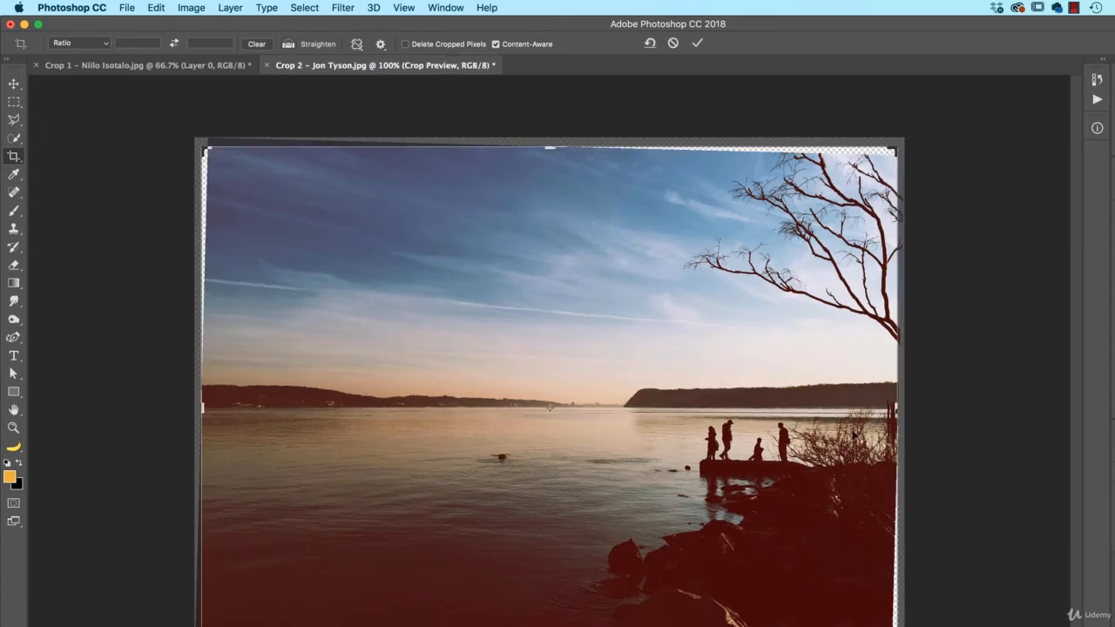
drag(897, 150, 900, 141)
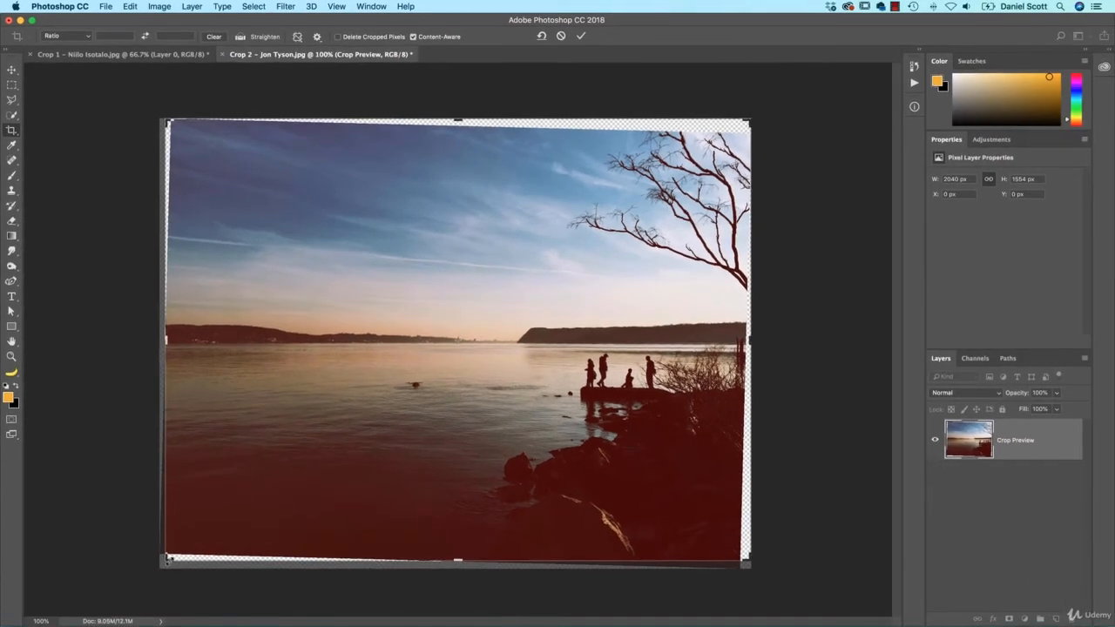
drag(168, 557, 164, 567)
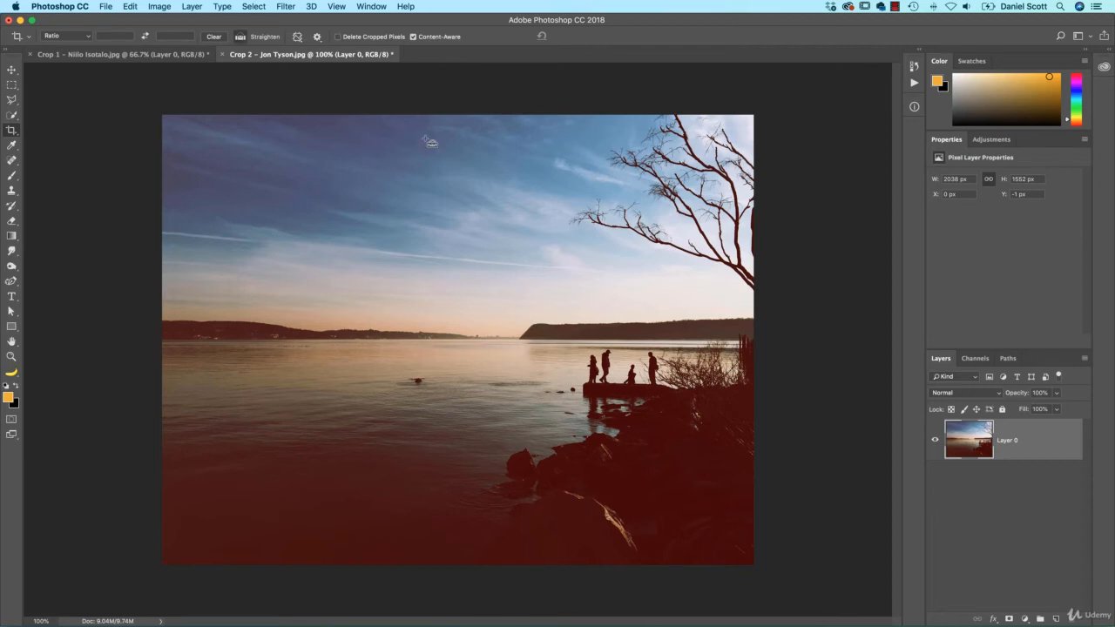
key(Return)
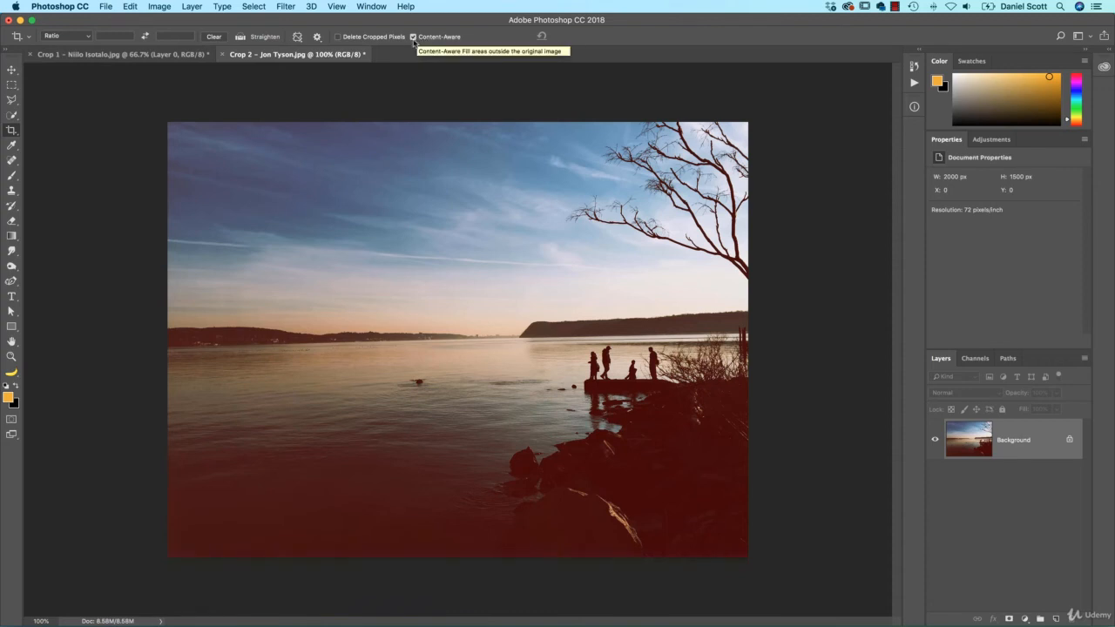
Straighten the lake photo along its far shoreline with Content-Aware turned off, and apply the crop
click(241, 36)
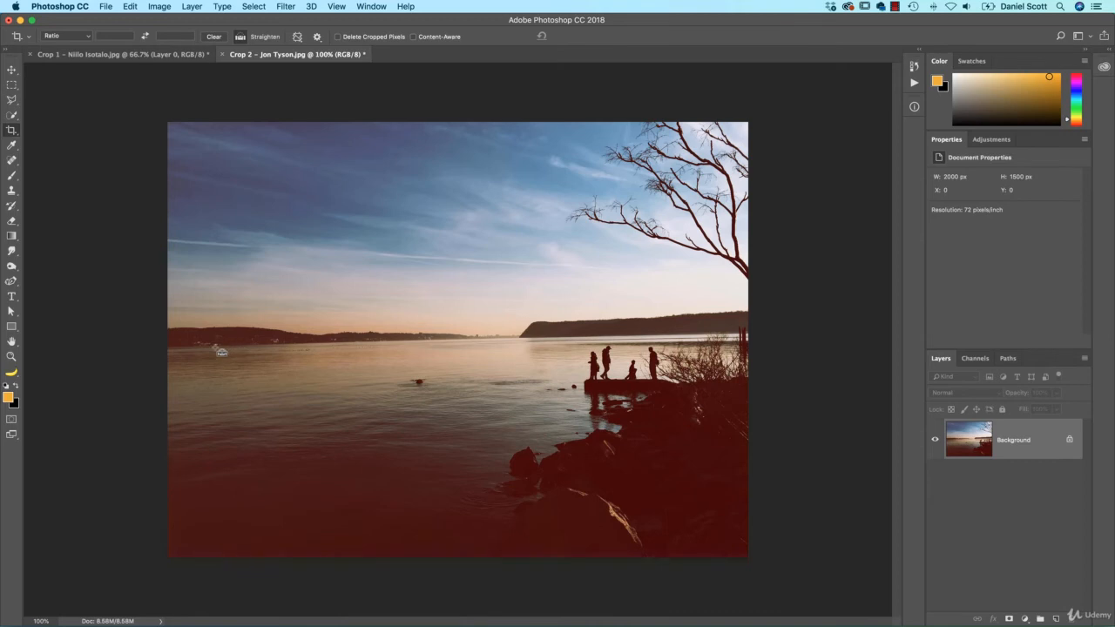
drag(215, 346, 708, 333)
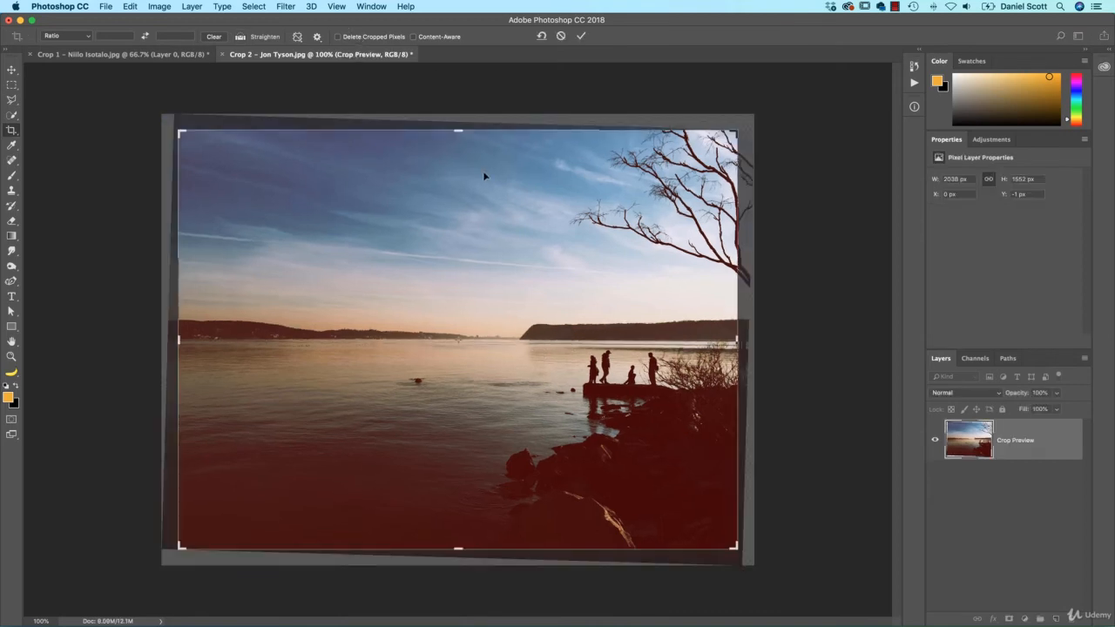
key(Return)
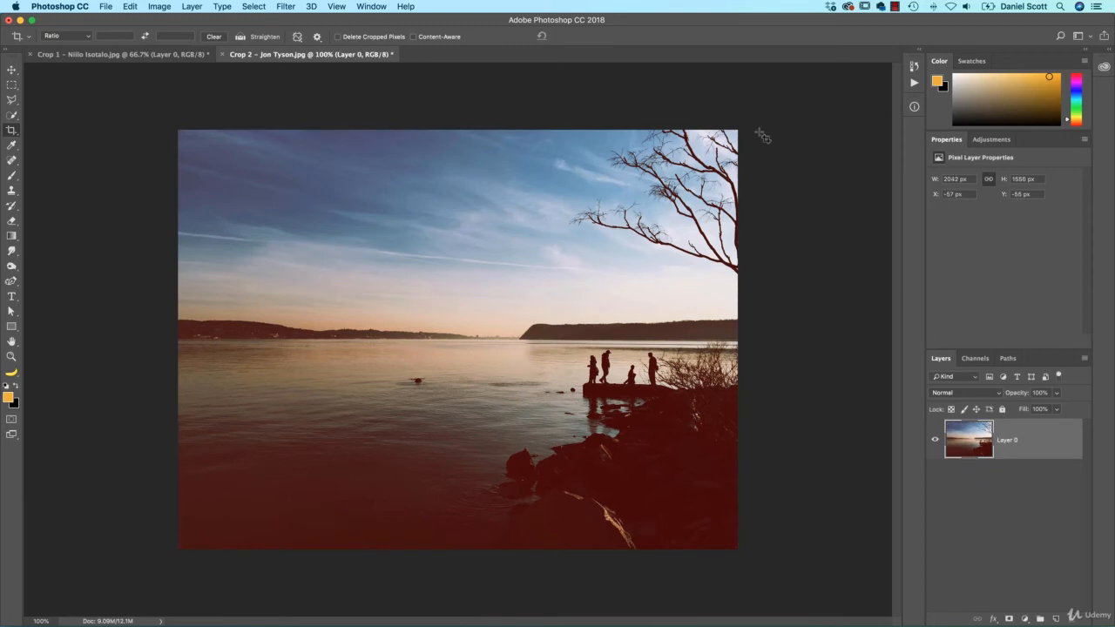
Bring back the hidden areas of the straightened lake photo with Reveal All
key(v)
click(192, 6)
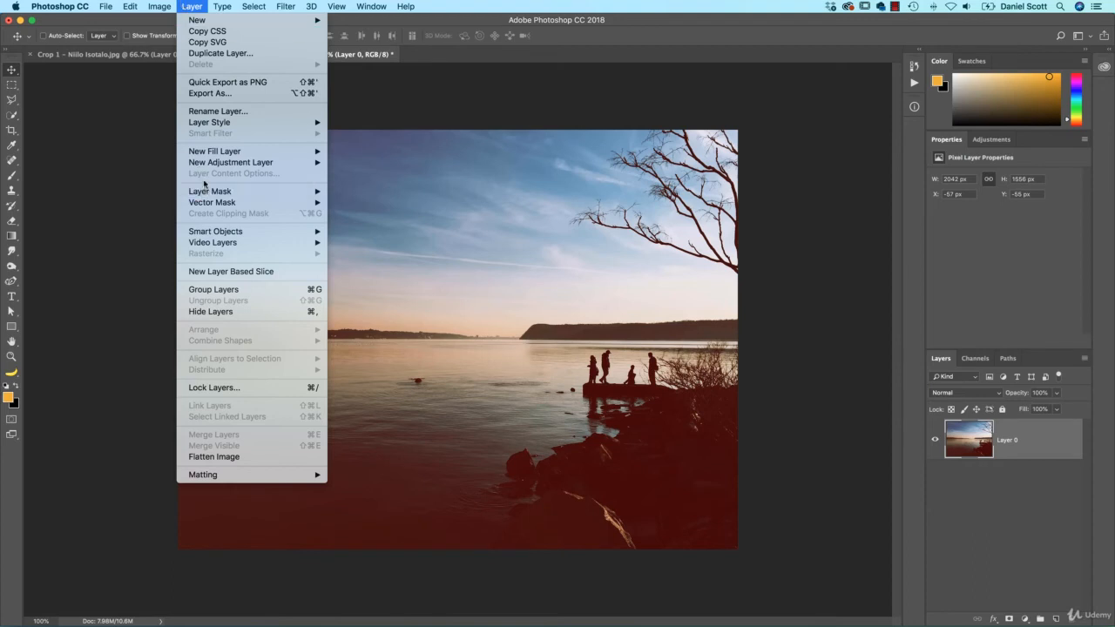
mouse_move(165, 6)
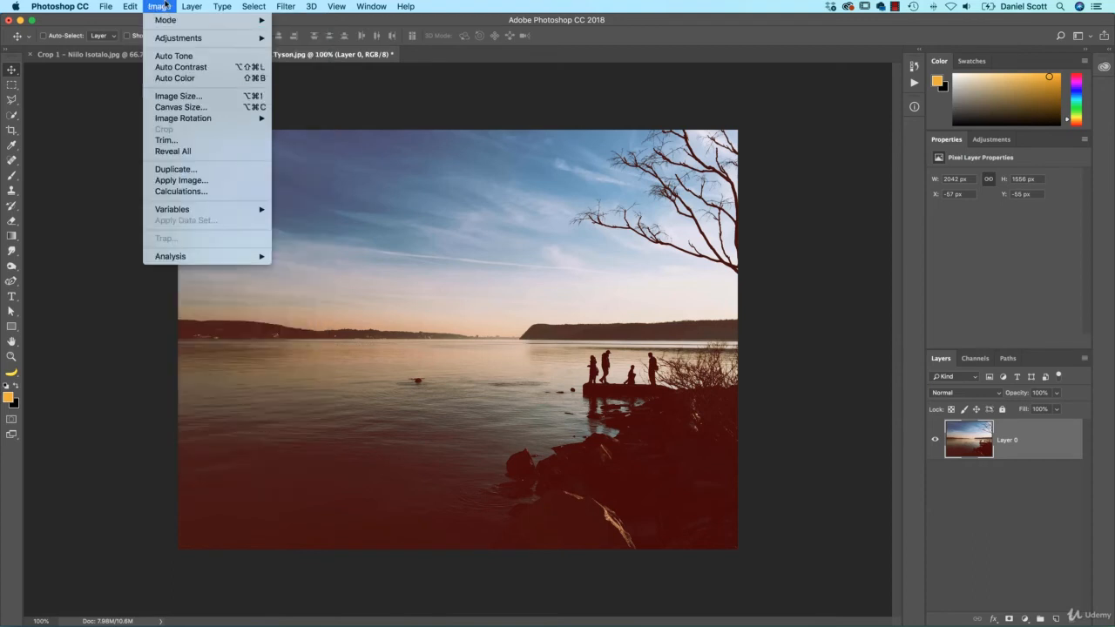
click(175, 154)
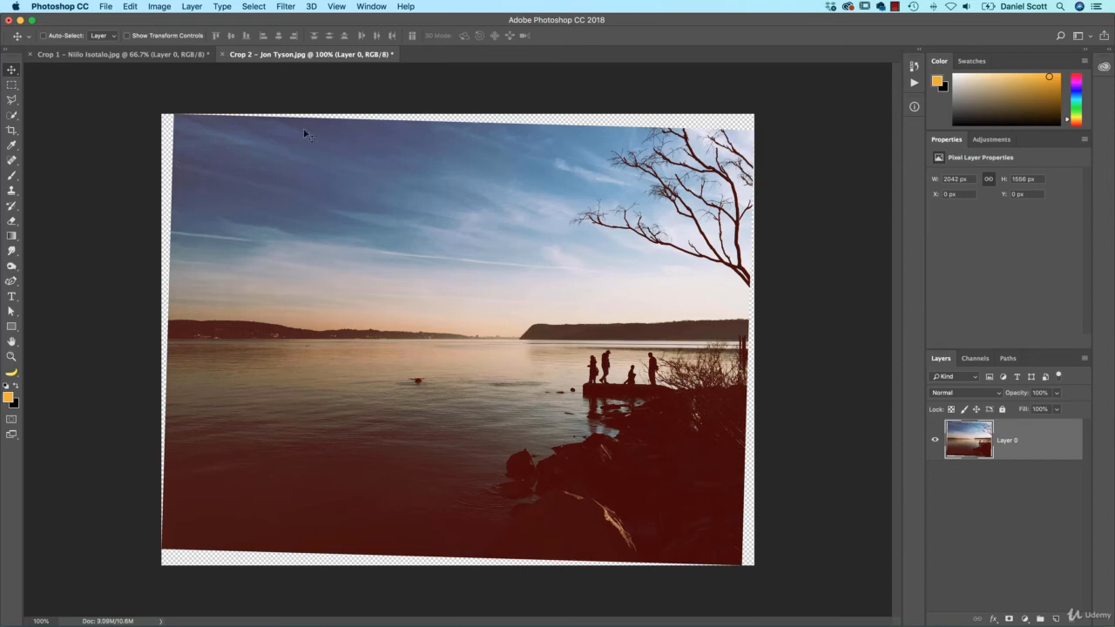
Select the transparent border areas around the tilted lake photo with the Magic Wand tool
click(12, 115)
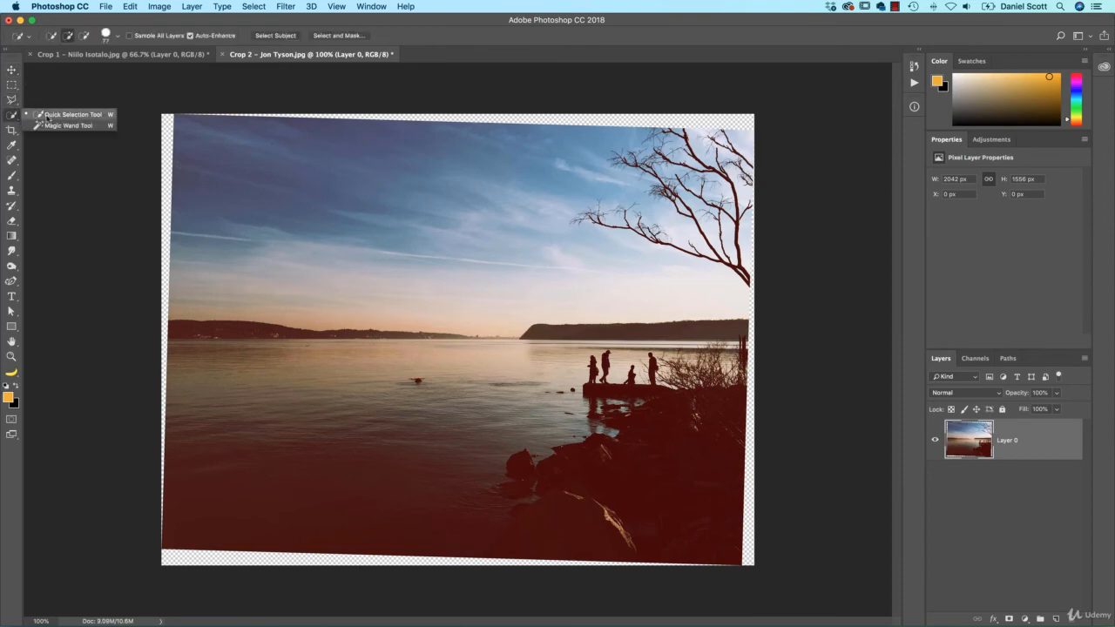
click(59, 126)
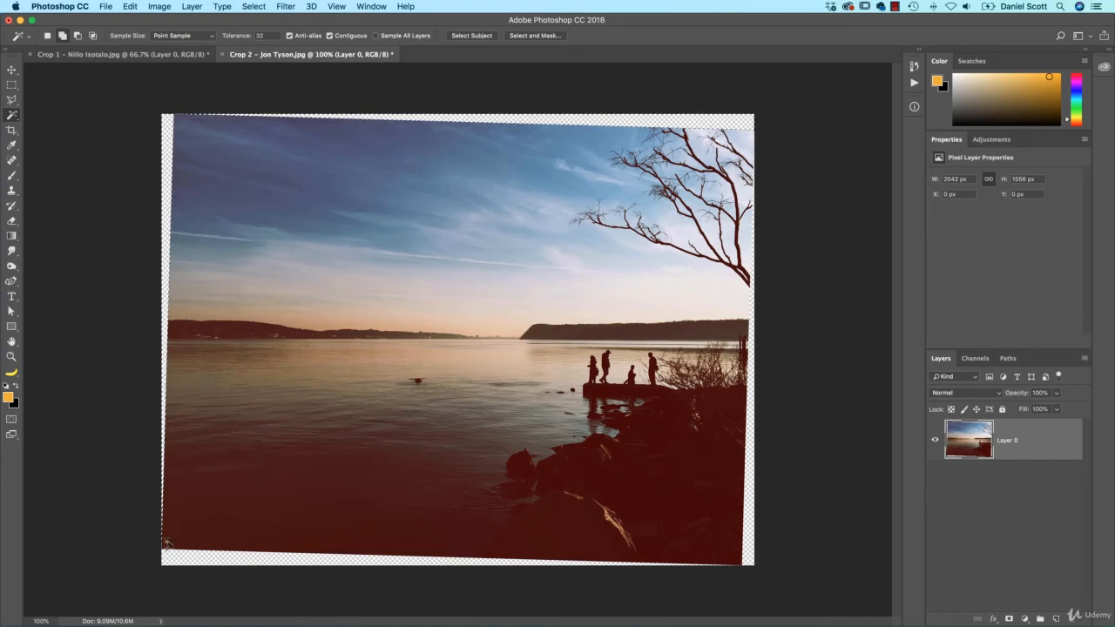
shift+click(176, 557)
click(254, 6)
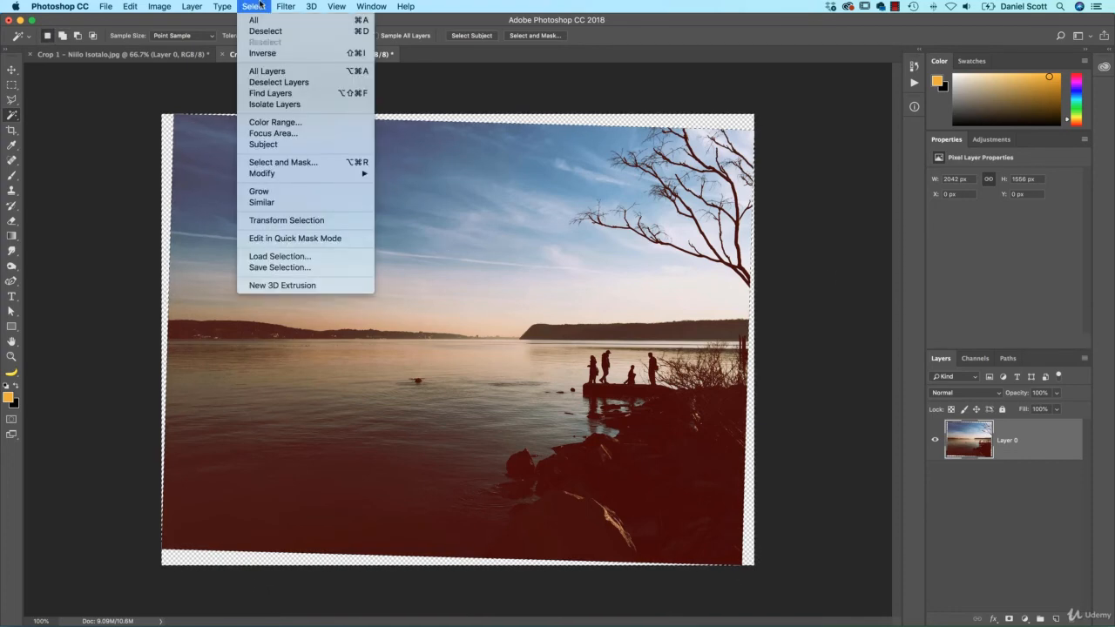
mouse_move(271, 173)
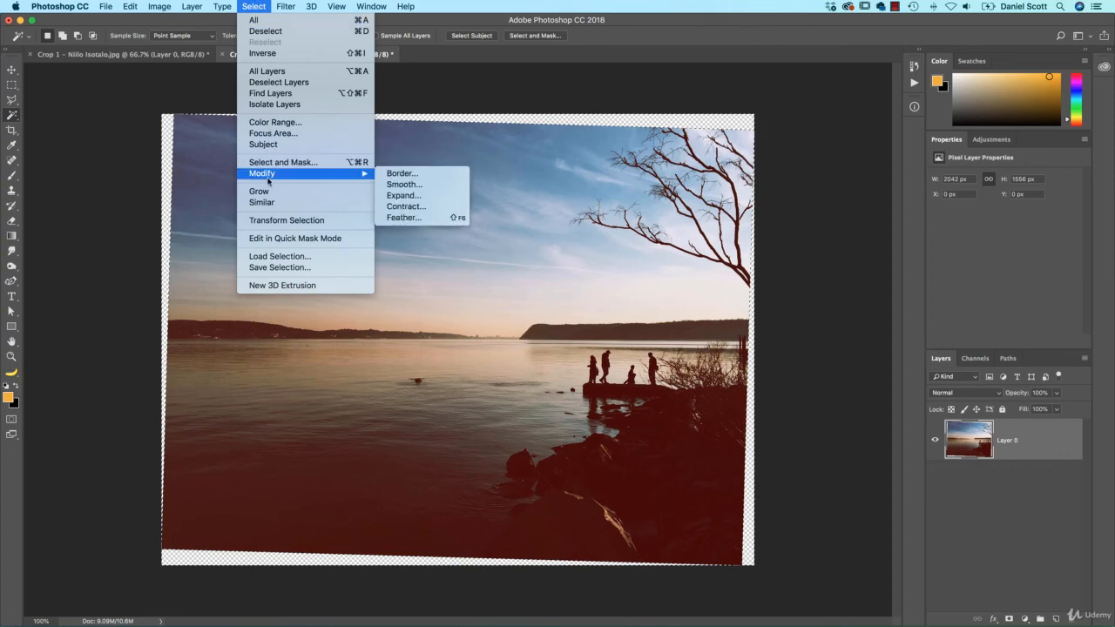
click(394, 198)
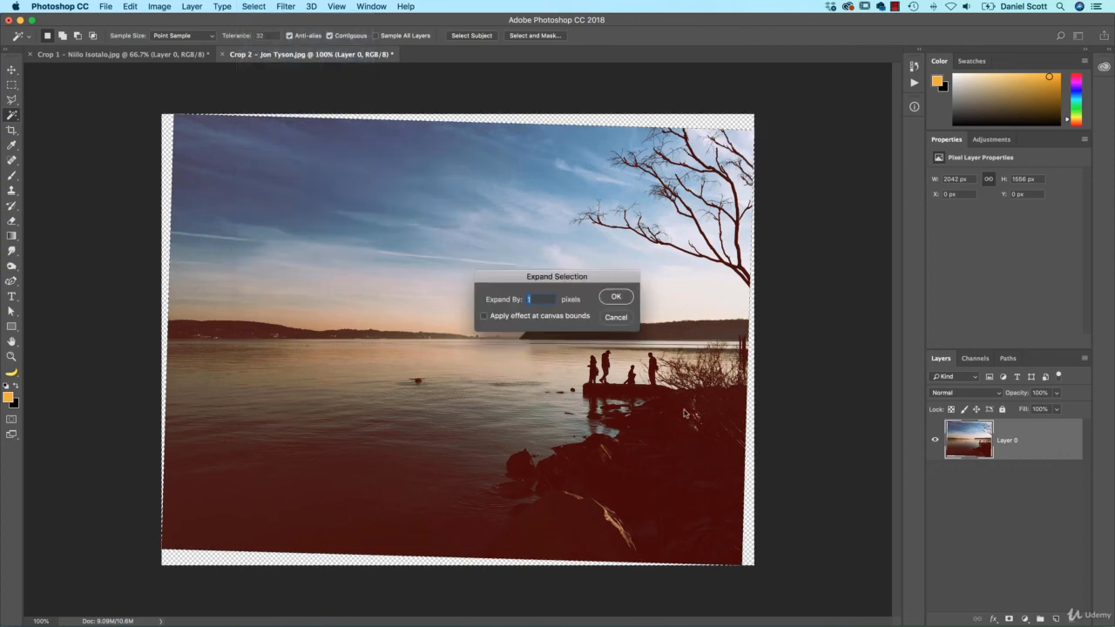
click(616, 317)
Try filling the selected transparent border areas of the lake photo with Content-Aware Fill, and undo the result
click(130, 6)
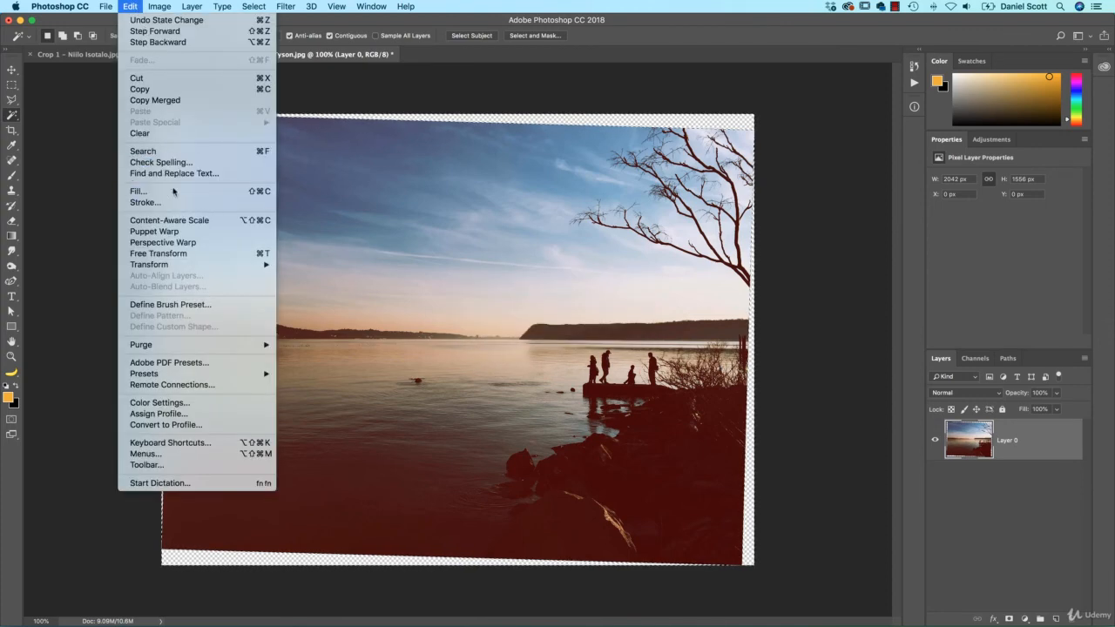
click(174, 191)
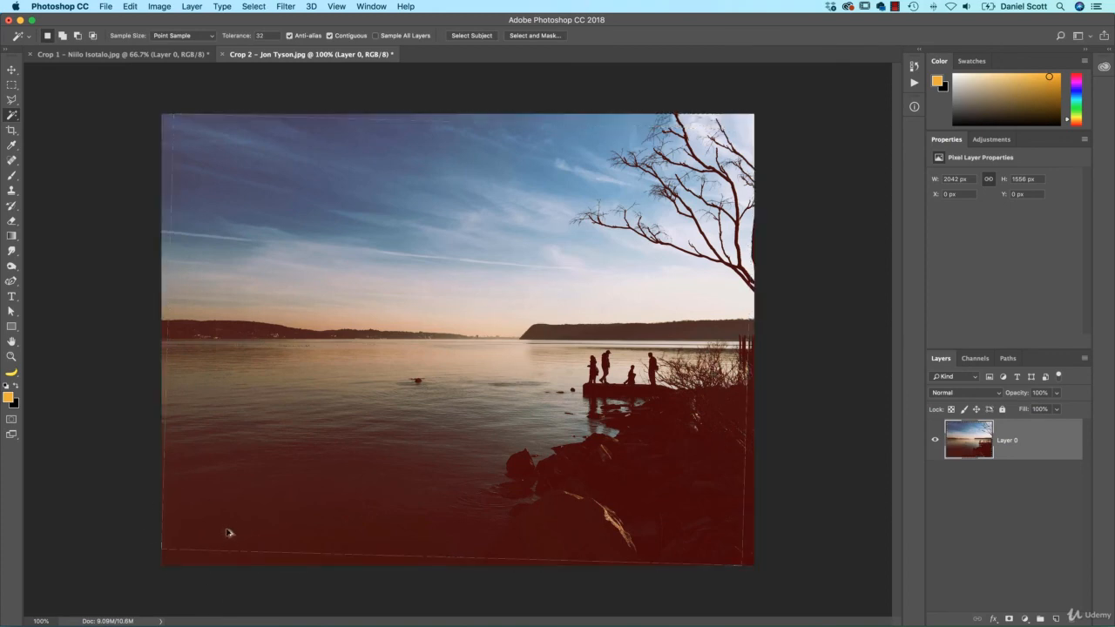
key(super+z)
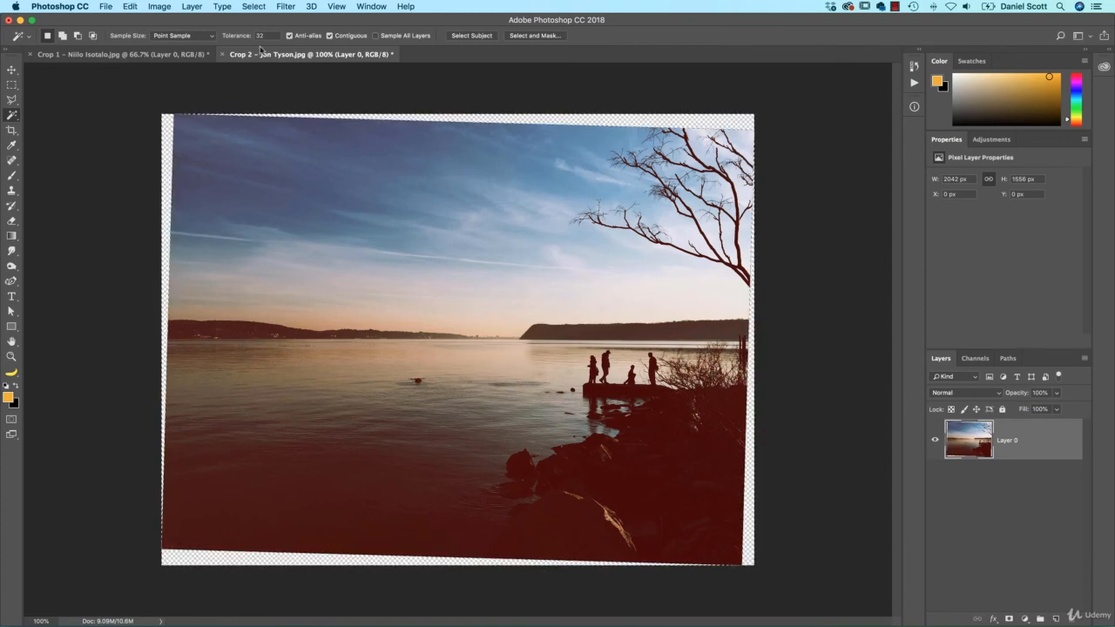
Expand the selection of the transparent border areas by 3 pixels so it overlaps the photo's edges
click(249, 6)
mouse_move(349, 173)
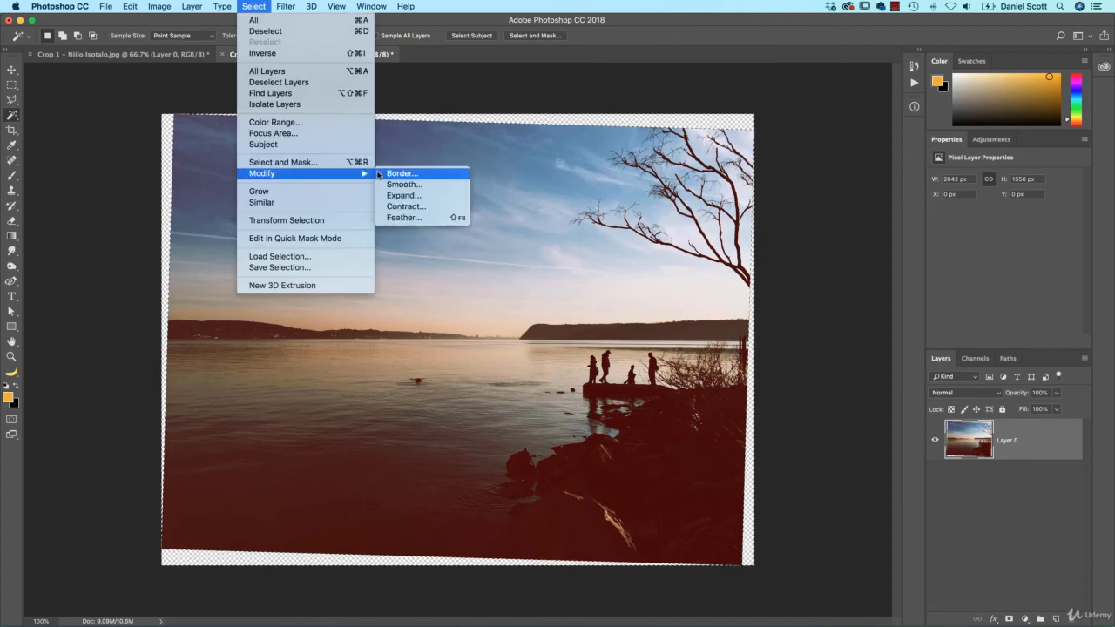
click(400, 197)
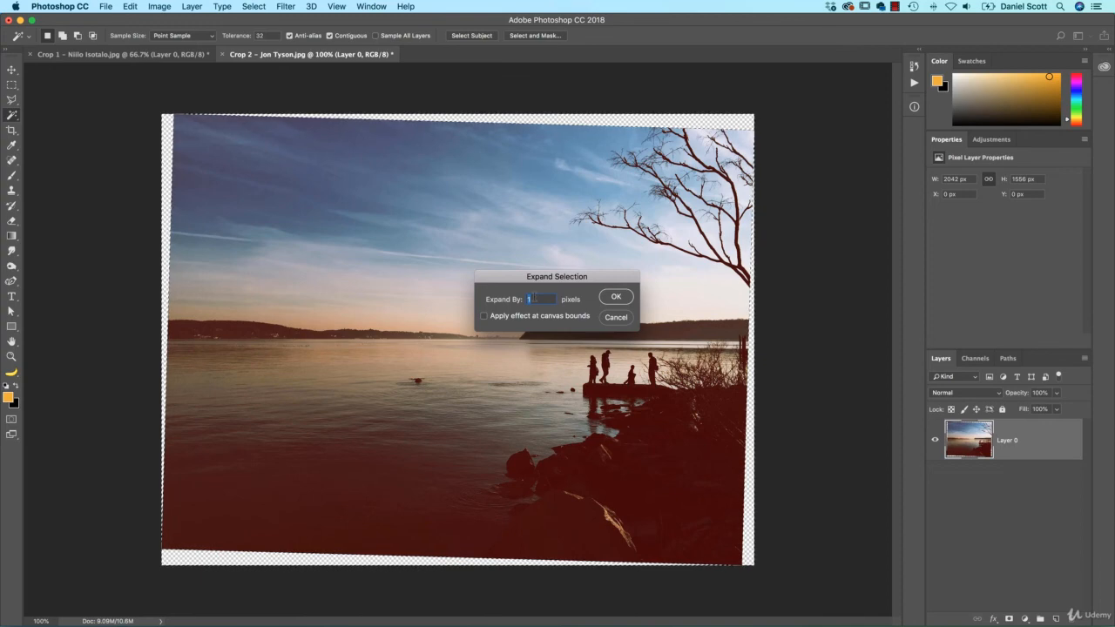
text(3)
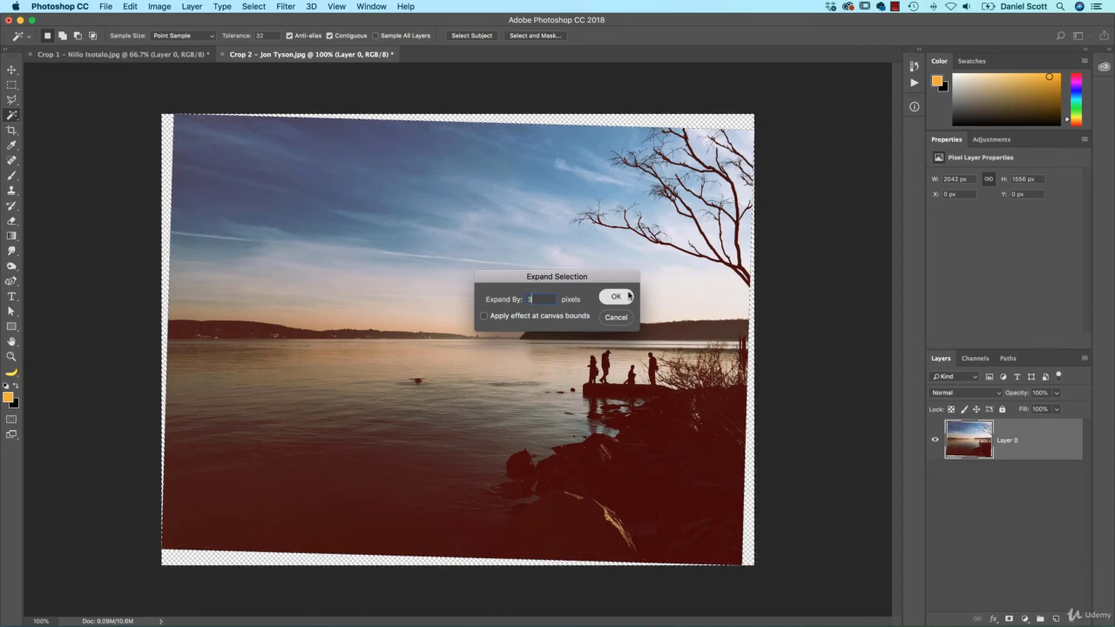
click(616, 296)
Fill the expanded border selection with Content-Aware contents at 100% opacity in Normal mode, and switch to the Move tool
click(130, 6)
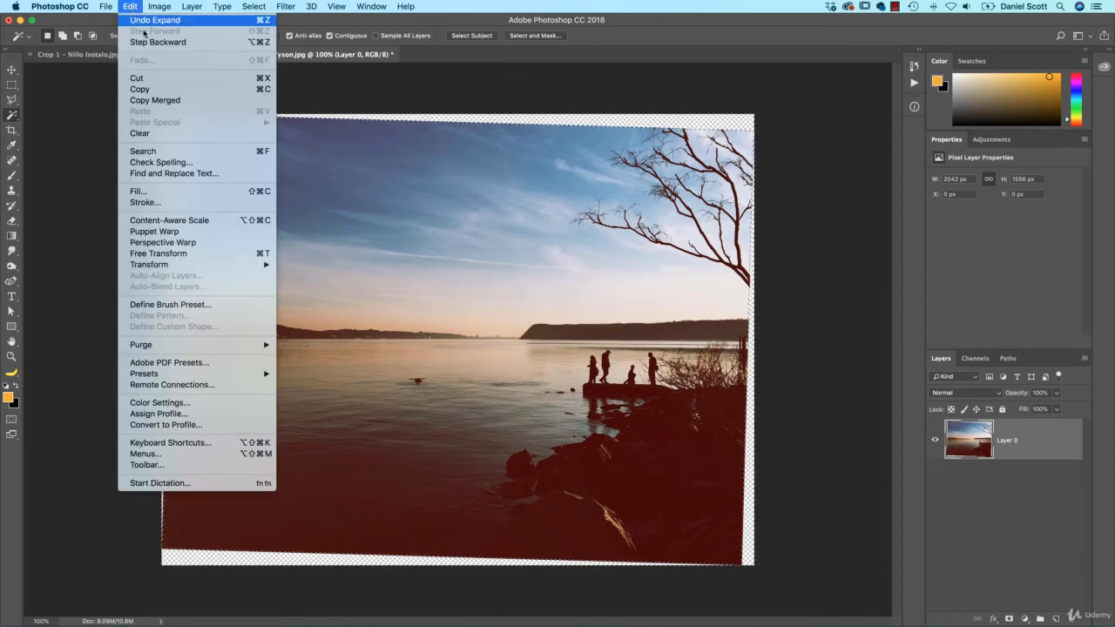
click(189, 191)
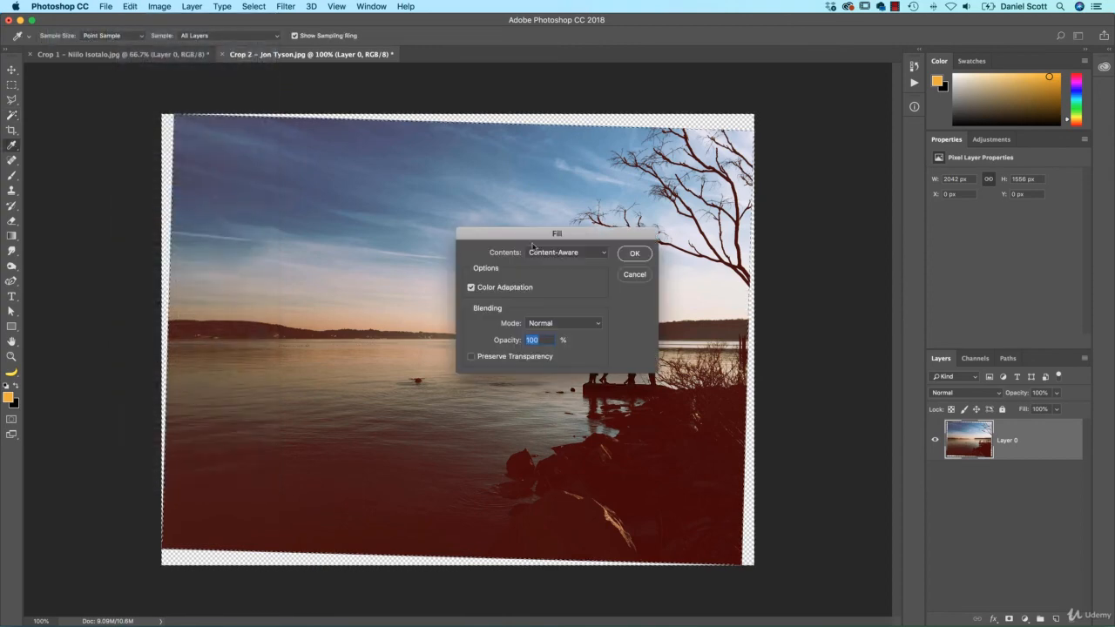
click(635, 254)
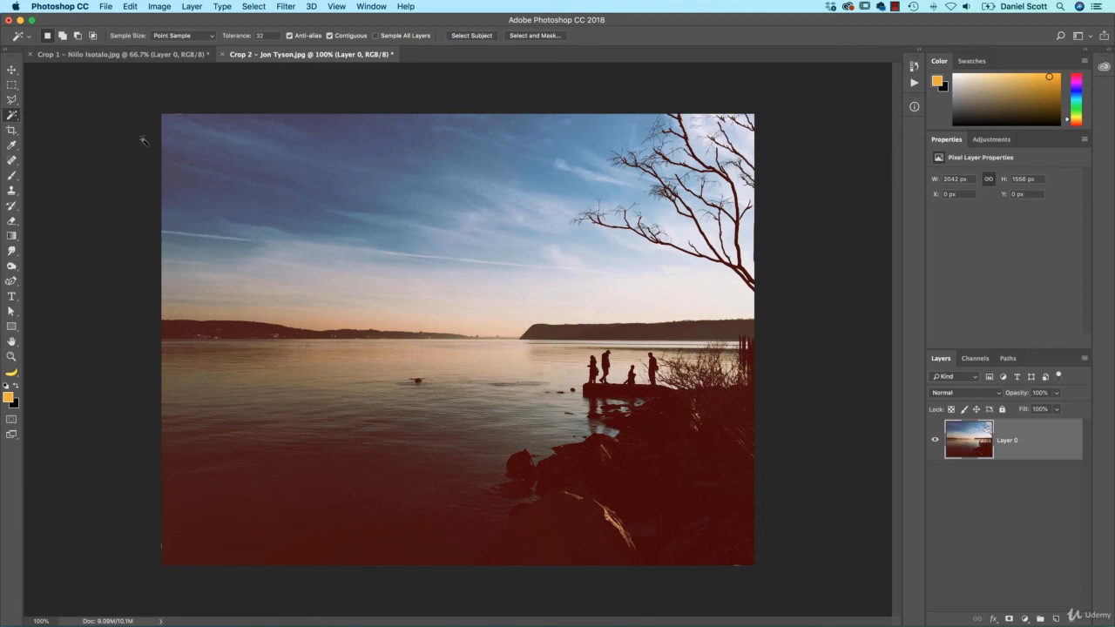
click(12, 70)
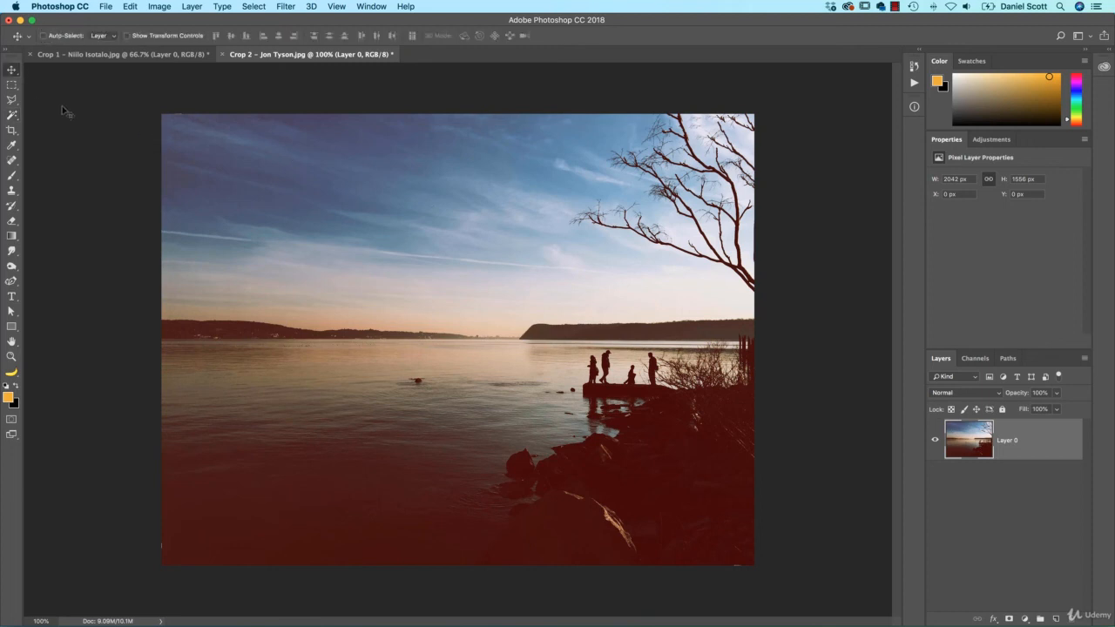